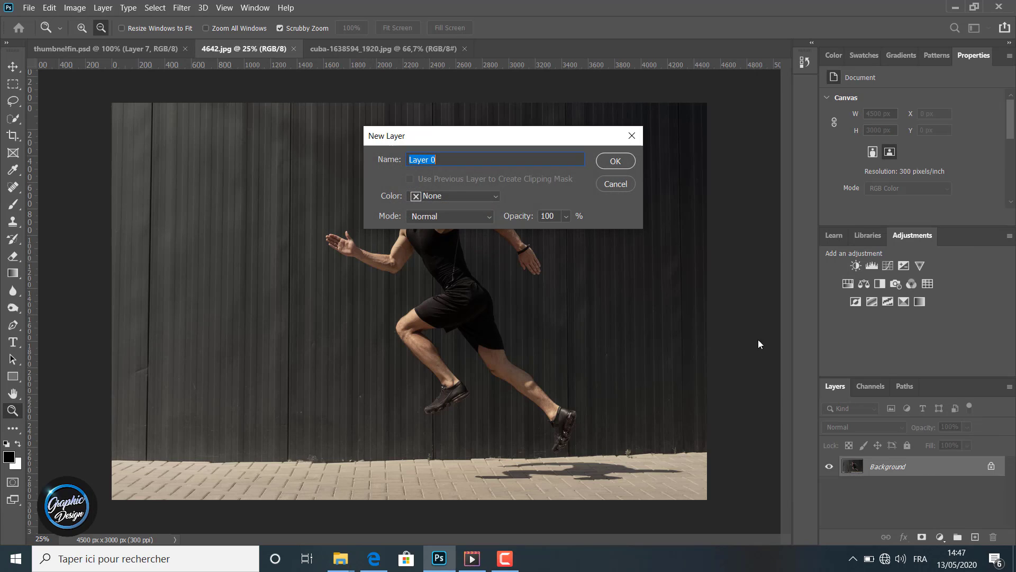
# Step: Convert the locked background into an editable layer named Layer 0 and flip it horizontally
pyautogui.click(615, 162)
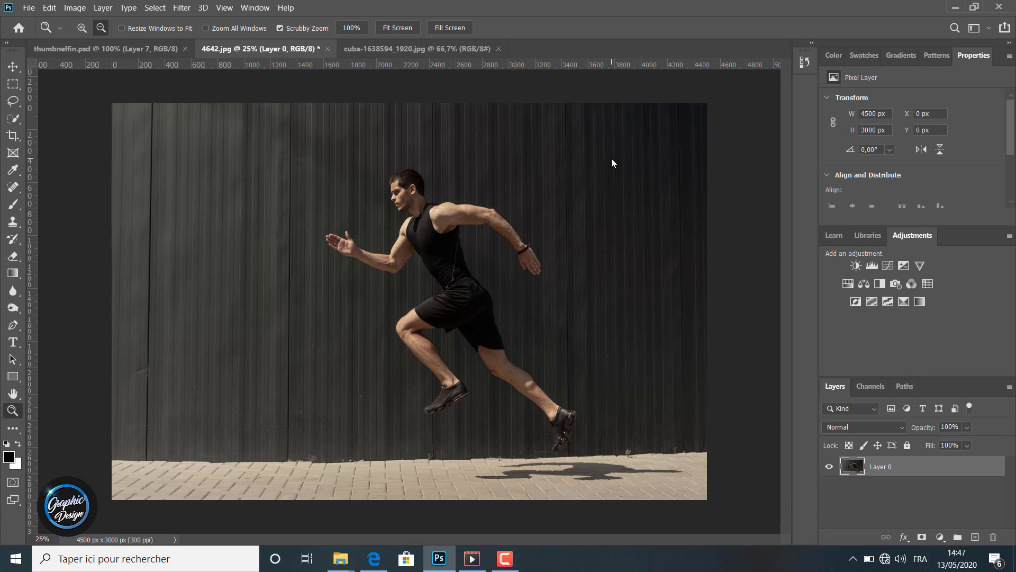
pyautogui.click(50, 9)
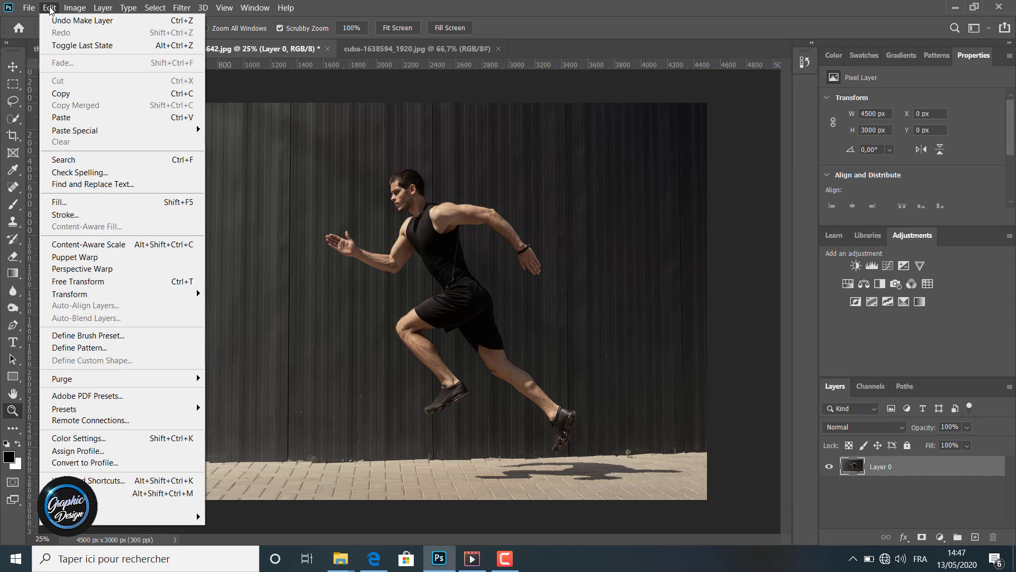
pyautogui.moveTo(104, 297)
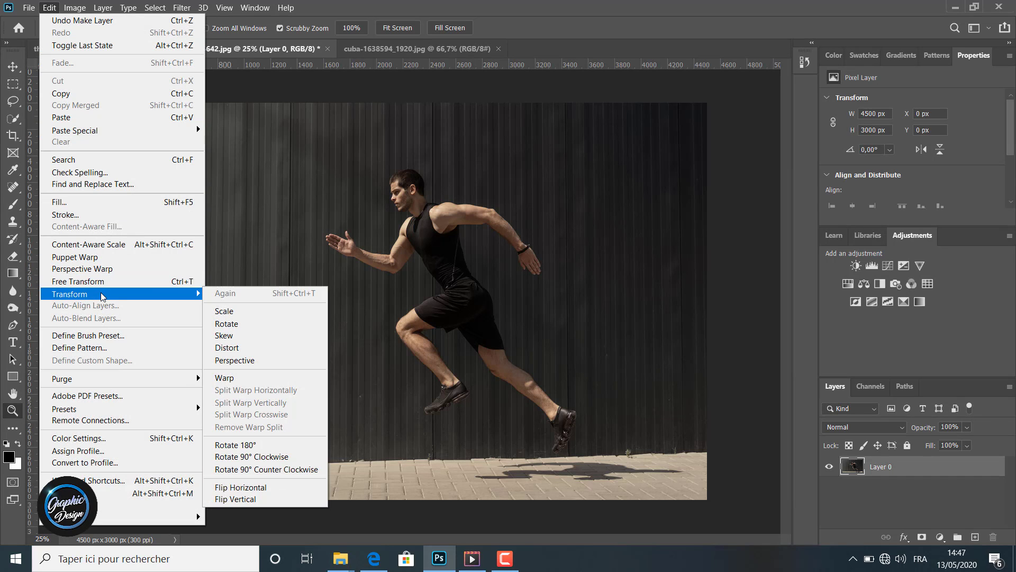
pyautogui.click(256, 487)
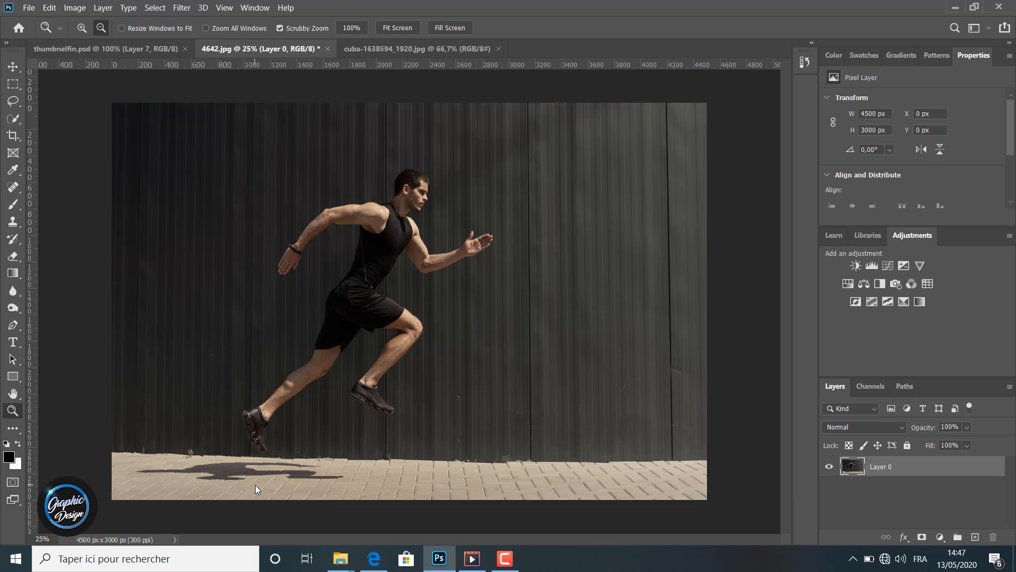
# Step: Duplicate Layer 0 as "blur" and place the copy beneath Layer 0 in the layer stack
pyautogui.rightClick(881, 467)
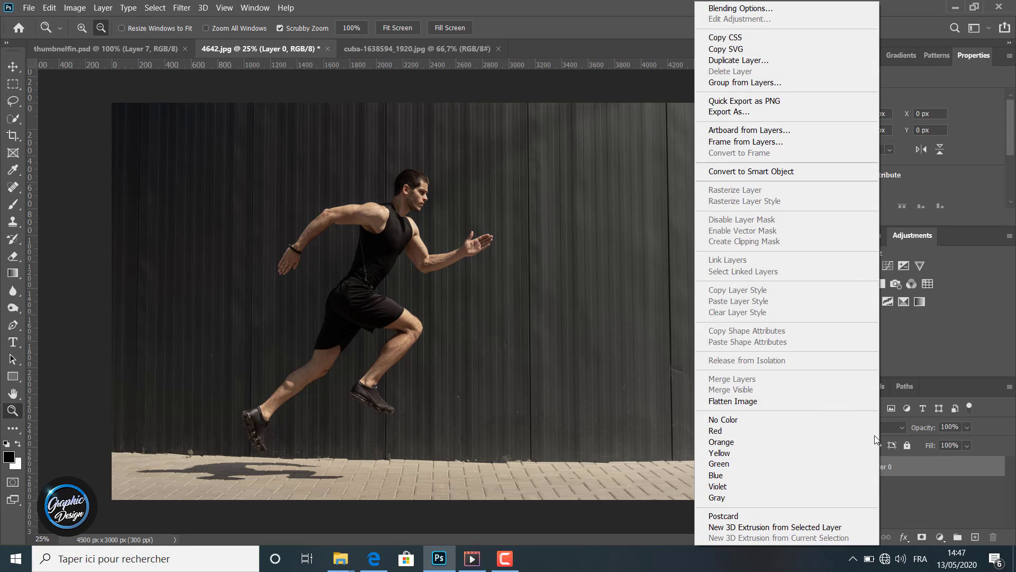
pyautogui.click(747, 62)
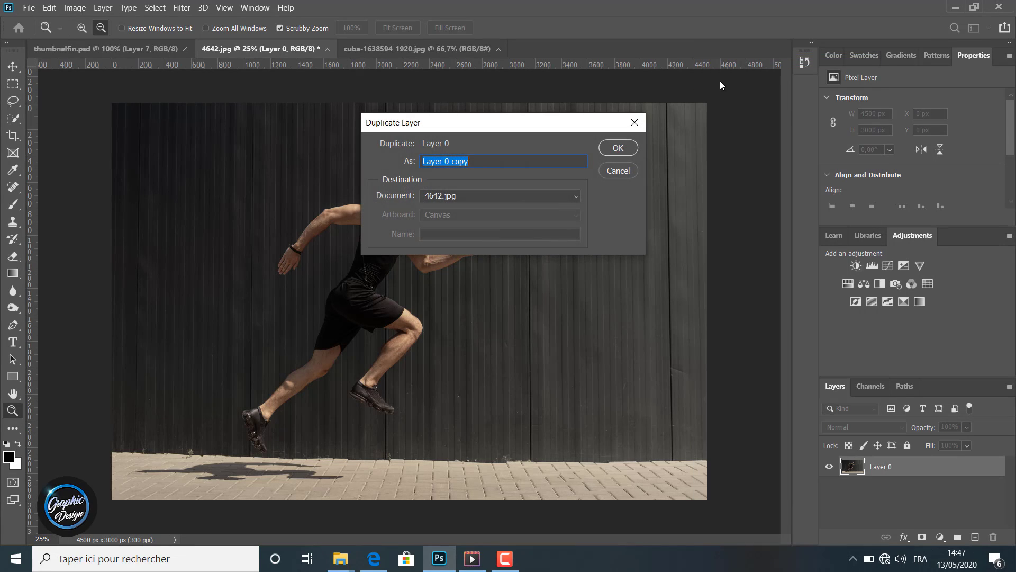
pyautogui.write('blur')
pyautogui.click(609, 149)
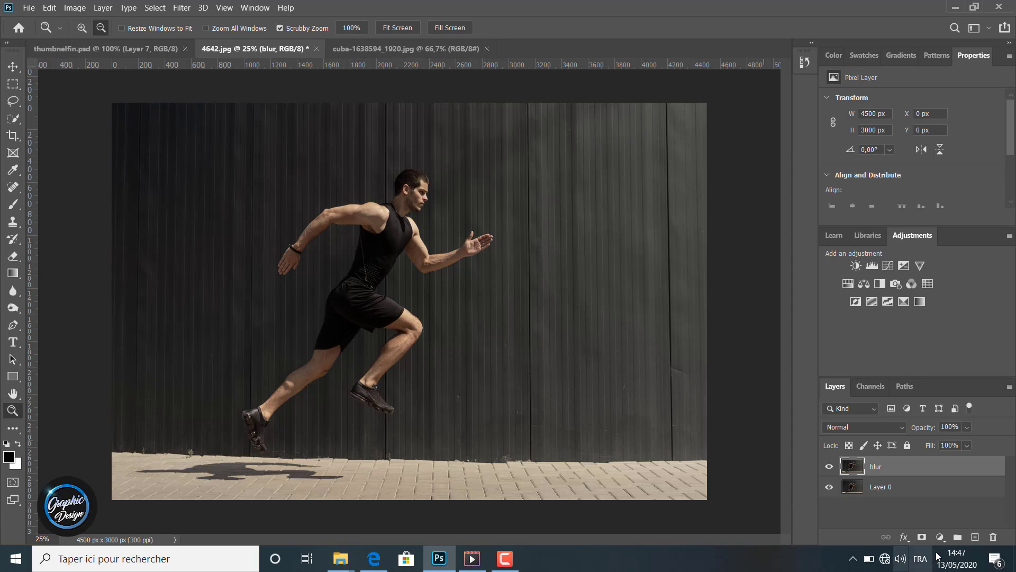
pyautogui.moveTo(884, 467); pyautogui.dragTo(881, 495)
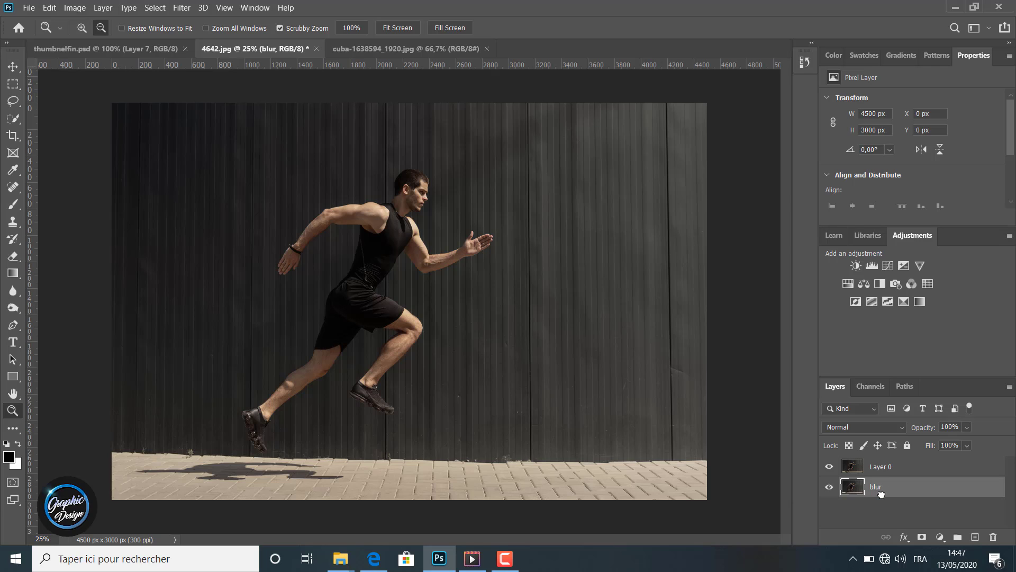
# Step: Hide Layer 0 and convert the blur layer for smart filters
pyautogui.click(880, 466)
pyautogui.click(876, 486)
pyautogui.click(830, 466)
pyautogui.click(180, 8)
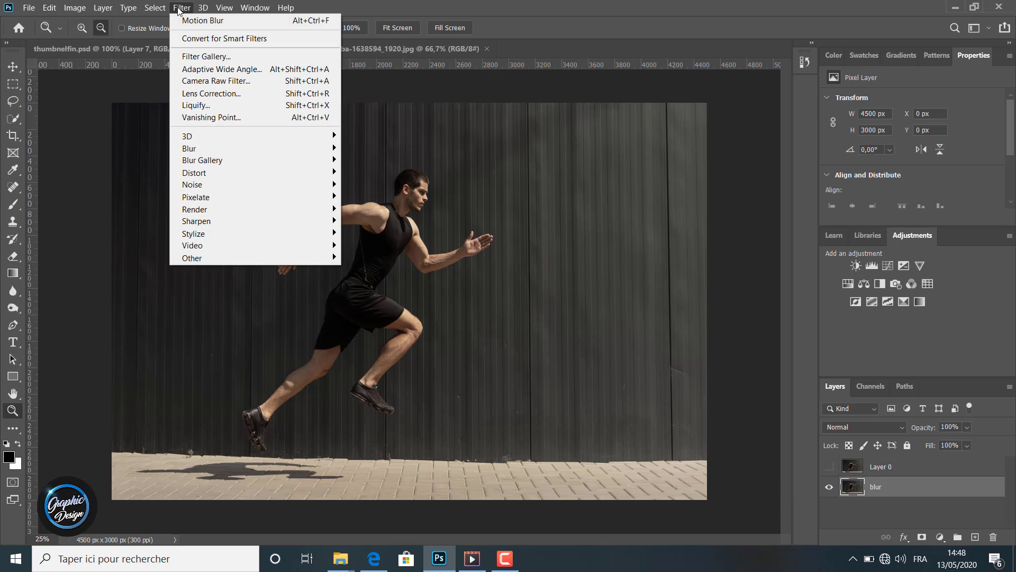
pyautogui.click(217, 39)
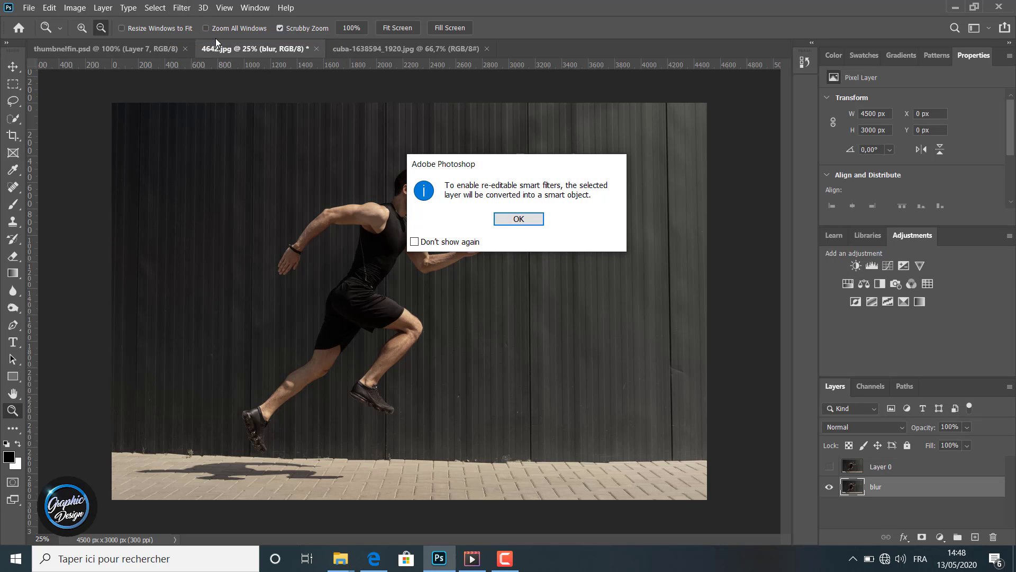
pyautogui.click(519, 220)
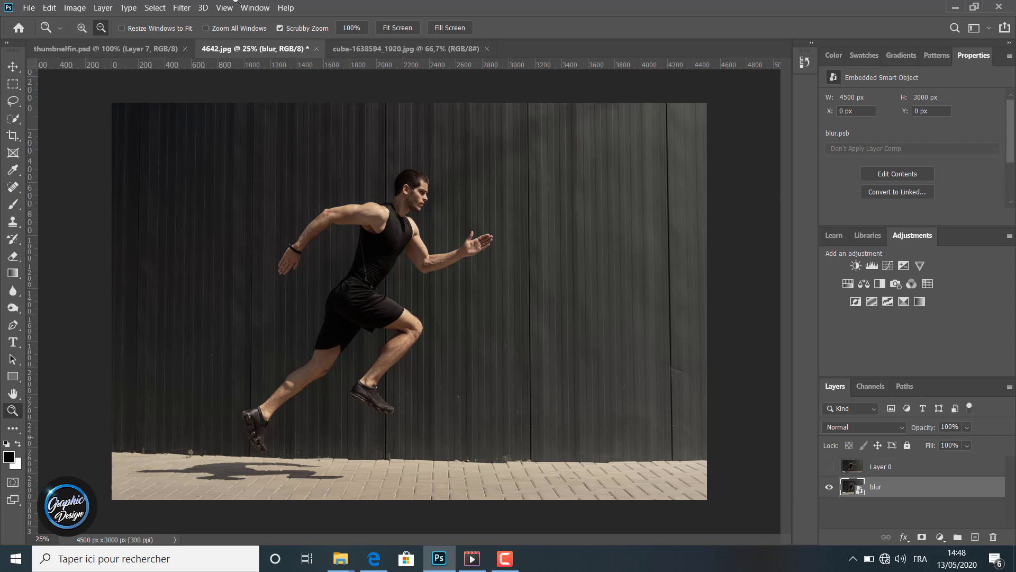
# Step: Apply a Motion Blur filter to the blur layer with an angle of 1° and a distance of about 64 pixels
pyautogui.click(182, 8)
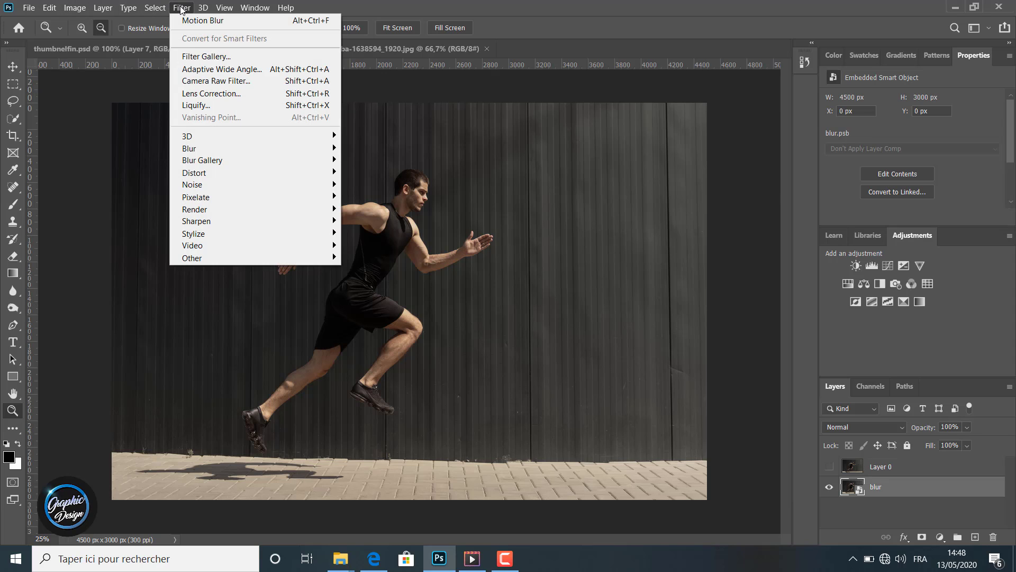
pyautogui.moveTo(219, 150)
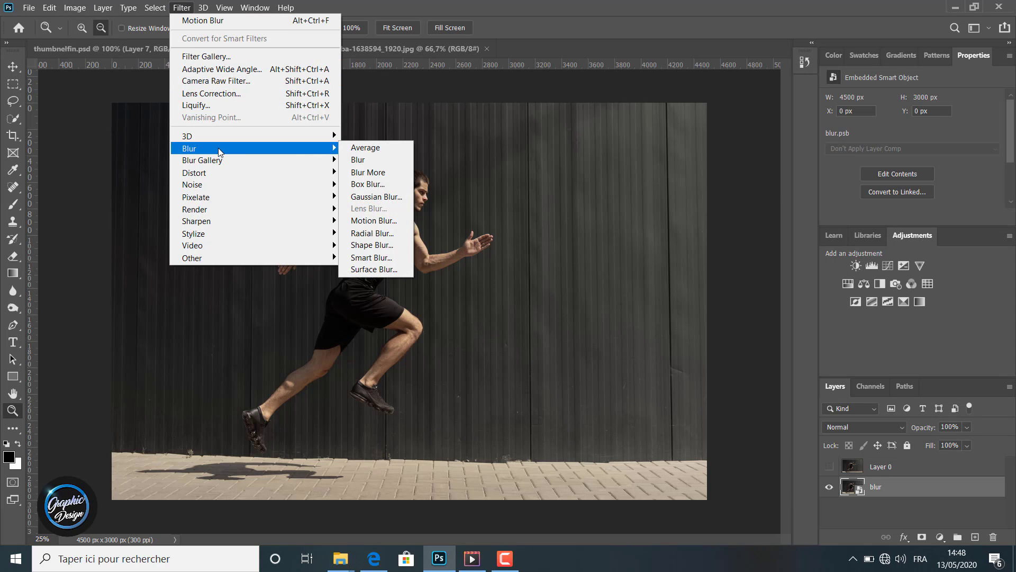
pyautogui.click(373, 220)
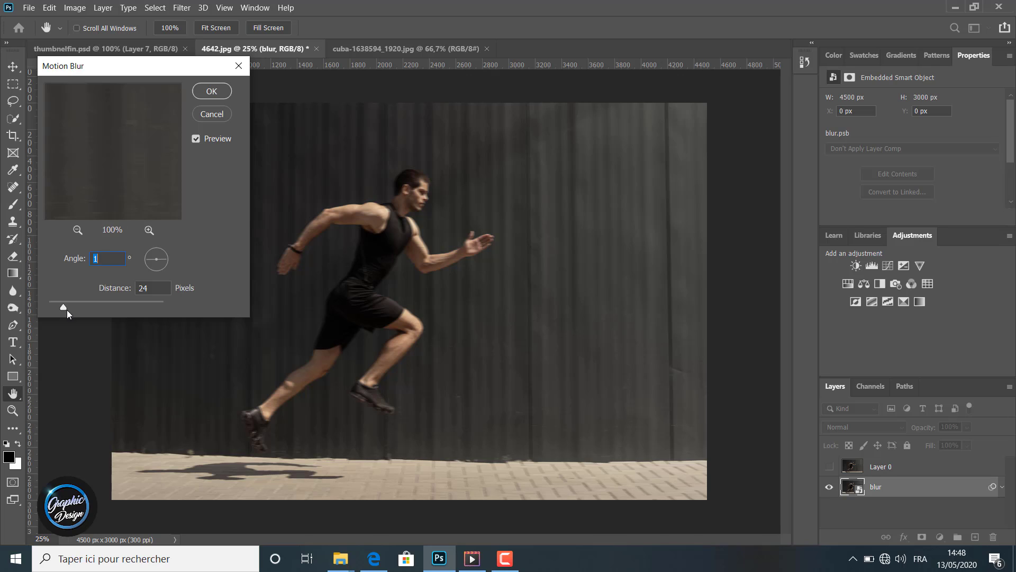
pyautogui.moveTo(62, 307); pyautogui.dragTo(88, 307)
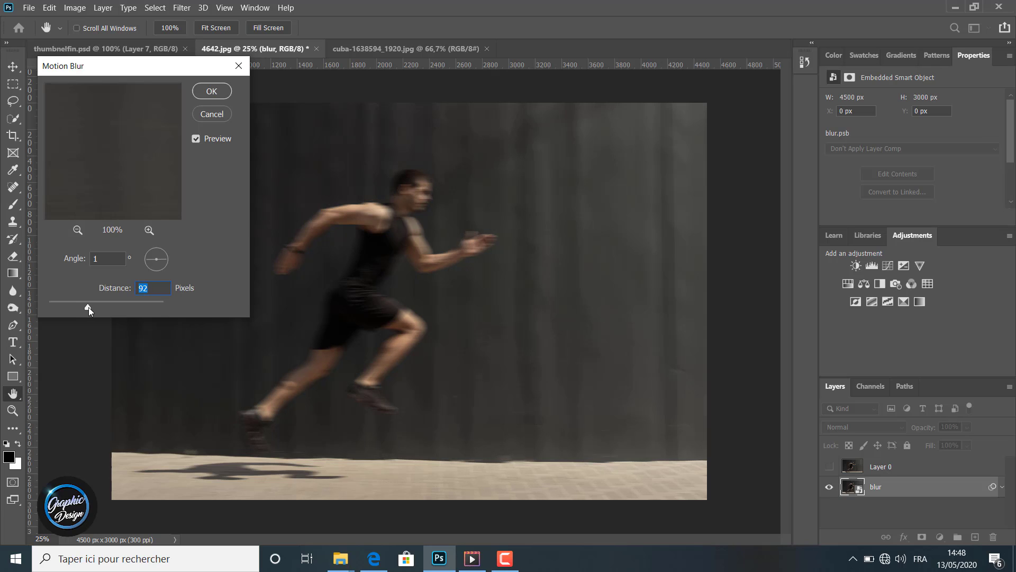
pyautogui.moveTo(87, 307); pyautogui.dragTo(83, 306)
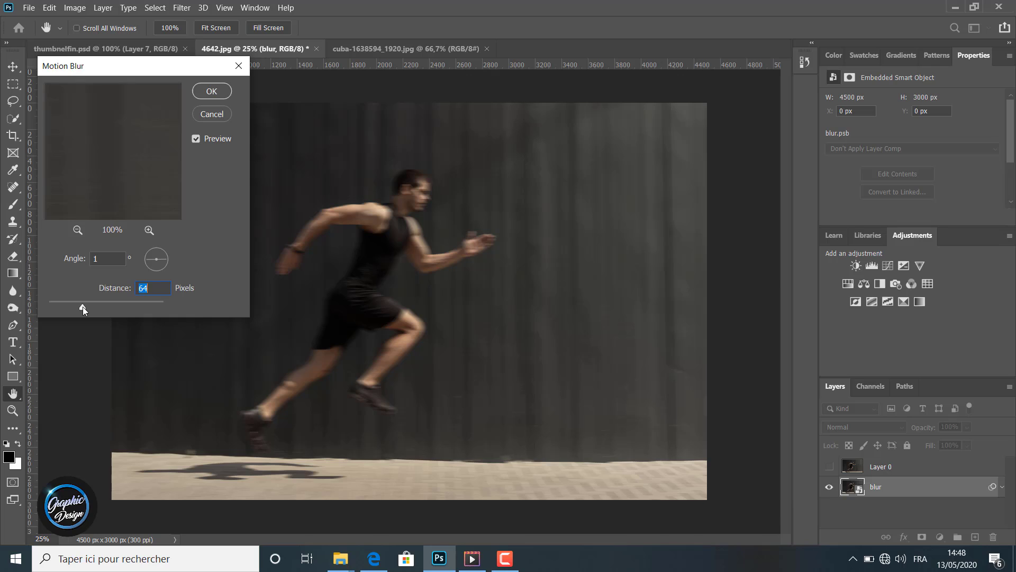
pyautogui.moveTo(83, 306); pyautogui.dragTo(84, 307)
pyautogui.click(212, 94)
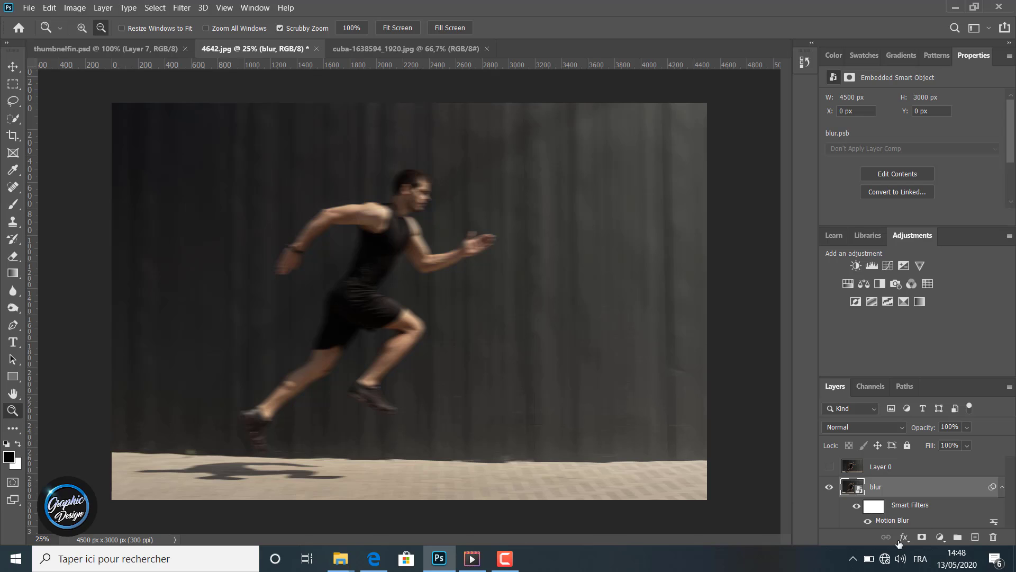
# Step: Compare the blur layer with and without its smart filters, leaving the smart filters hidden
pyautogui.click(857, 506)
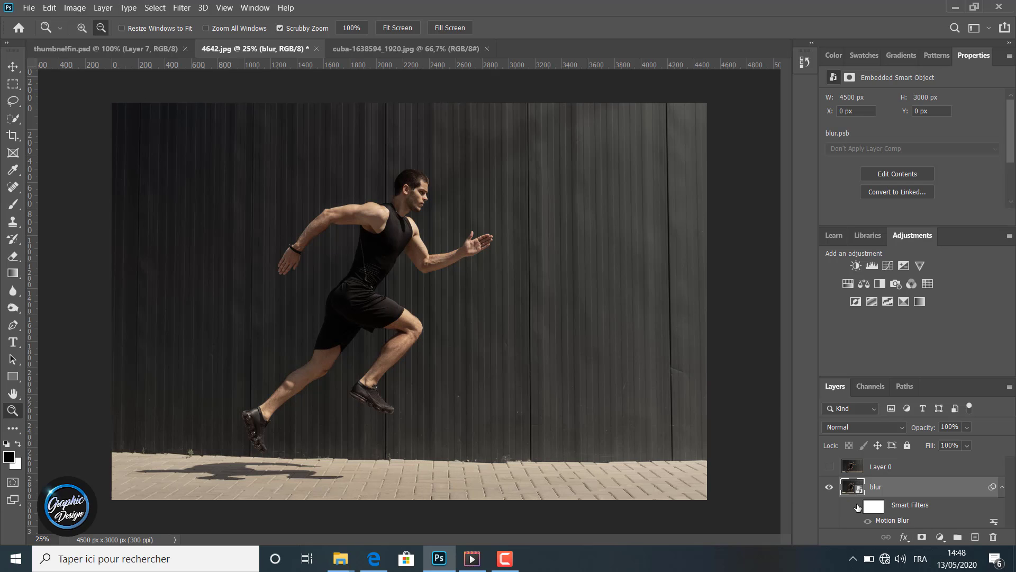
pyautogui.click(857, 506)
pyautogui.click(857, 506)
pyautogui.click(858, 507)
pyautogui.click(858, 507)
pyautogui.click(858, 507)
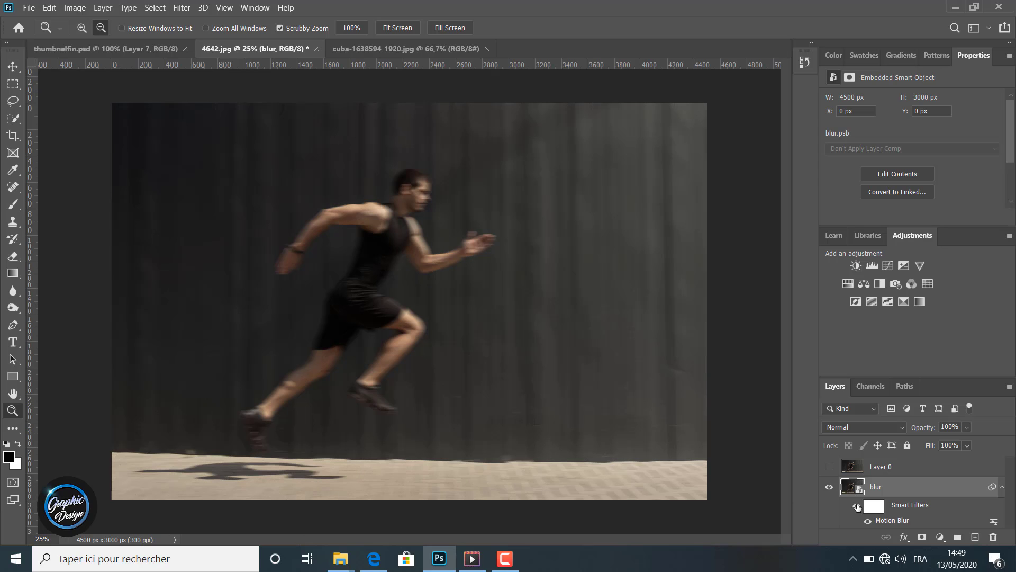
pyautogui.click(858, 507)
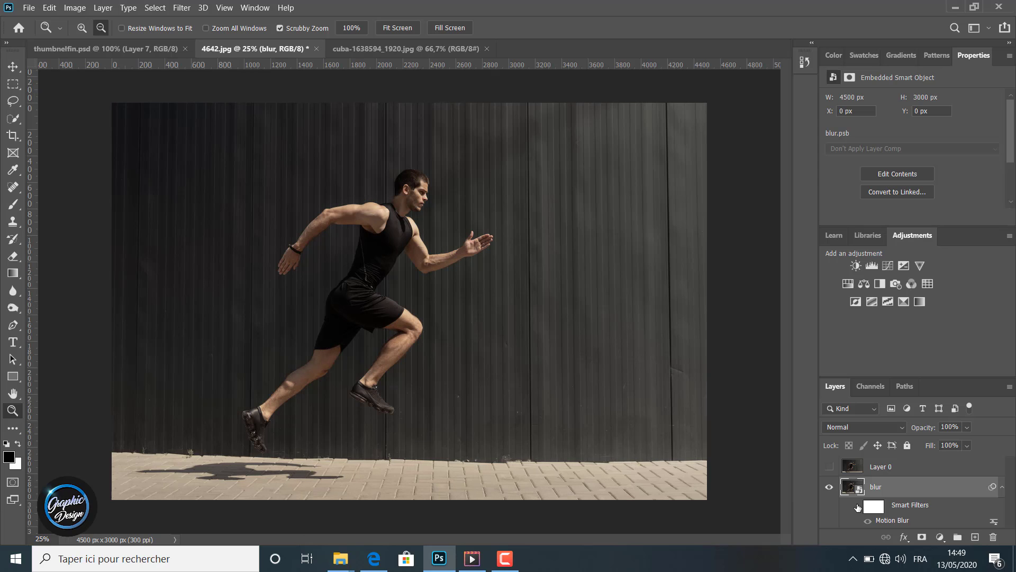
# Step: Show and select Layer 0, and set the Quick Selection brush size to 74 px
pyautogui.click(857, 467)
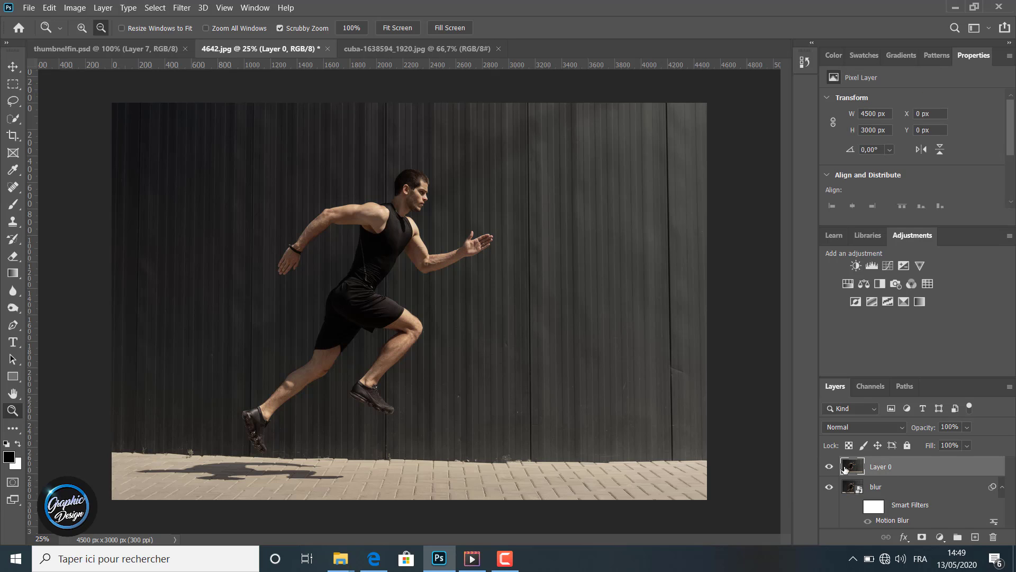
pyautogui.click(12, 118)
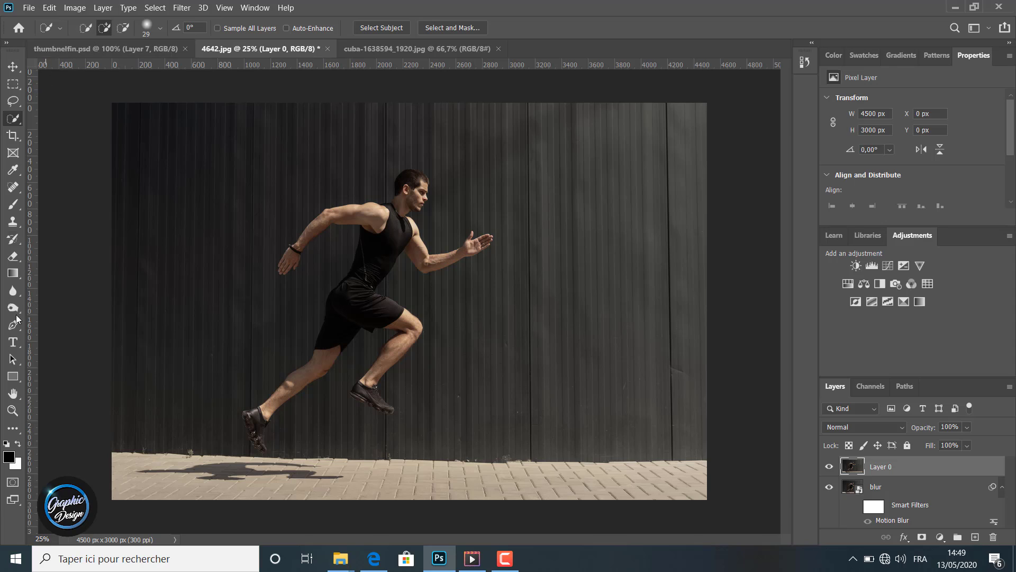
pyautogui.click(13, 411)
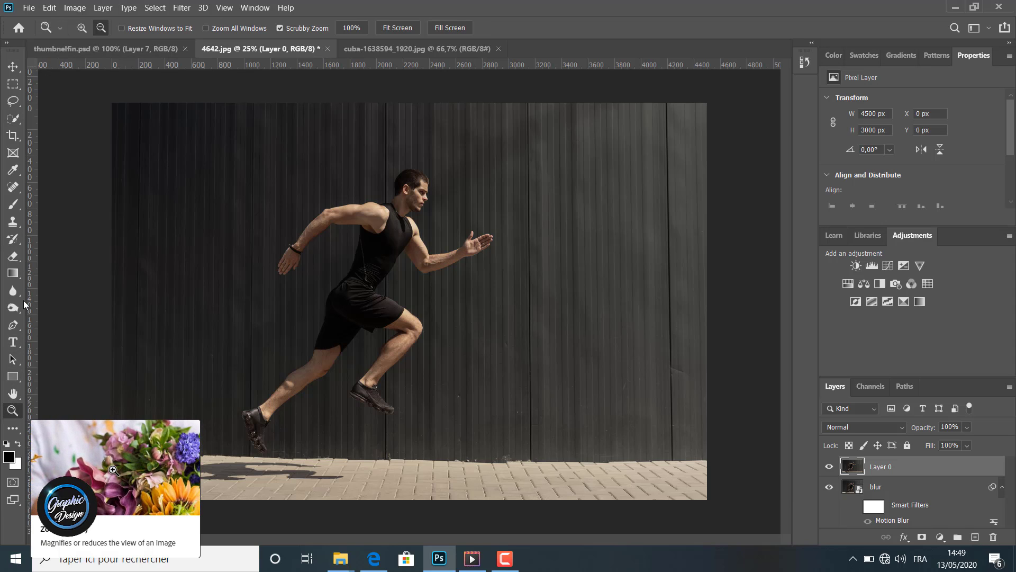
pyautogui.keyDown('alt'); pyautogui.click(310, 248); pyautogui.keyUp('alt')
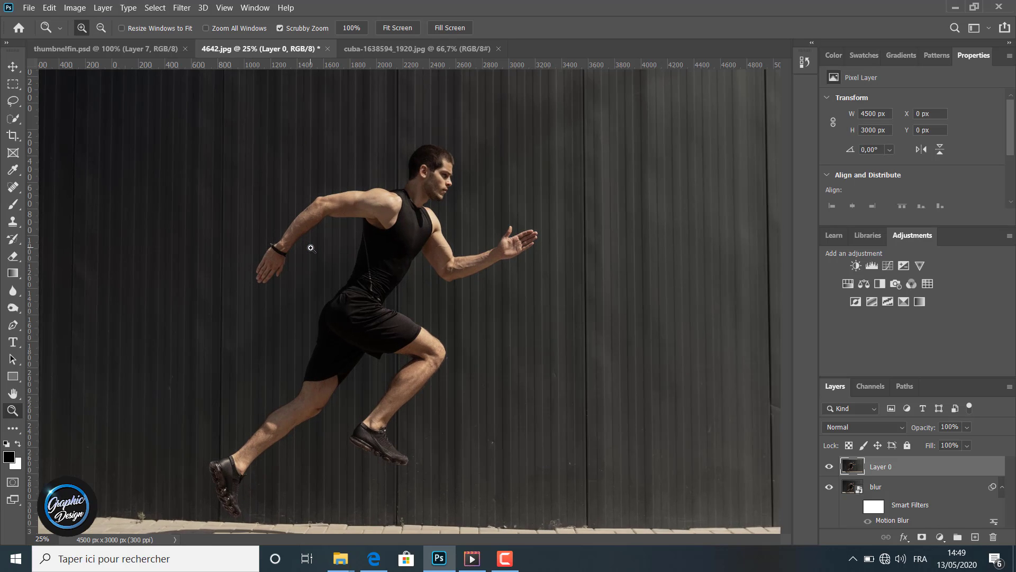
pyautogui.keyDown('alt'); pyautogui.click(332, 269); pyautogui.keyUp('alt')
pyautogui.keyDown('alt'); pyautogui.click(336, 278); pyautogui.keyUp('alt')
pyautogui.scroll(5, 336, 278)
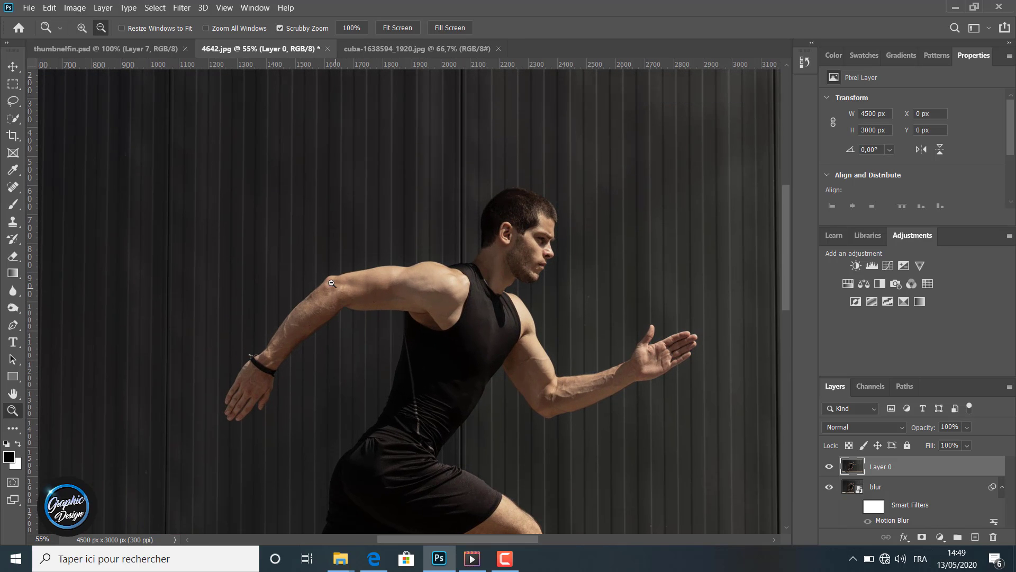
pyautogui.click(14, 118)
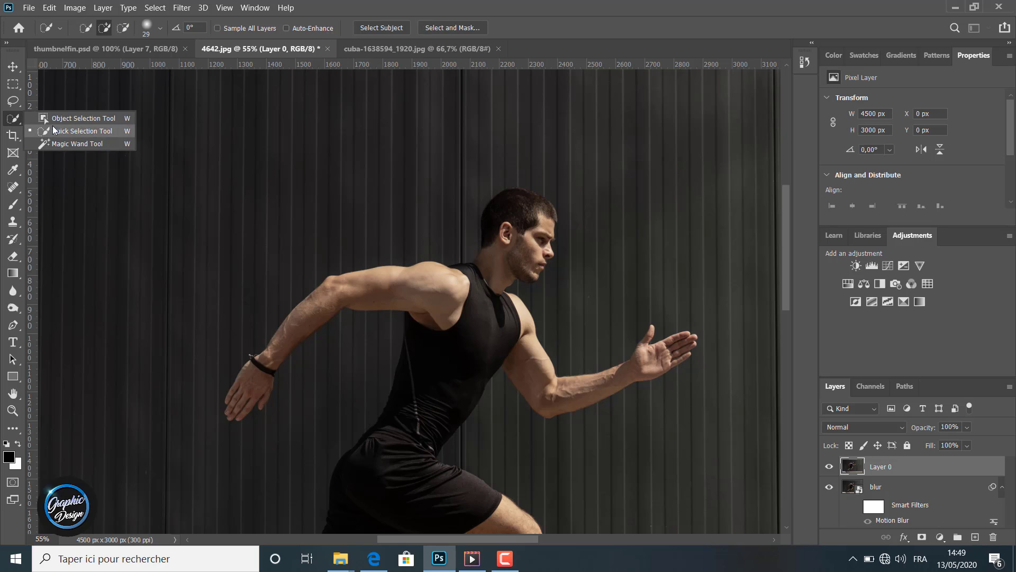
pyautogui.click(52, 126)
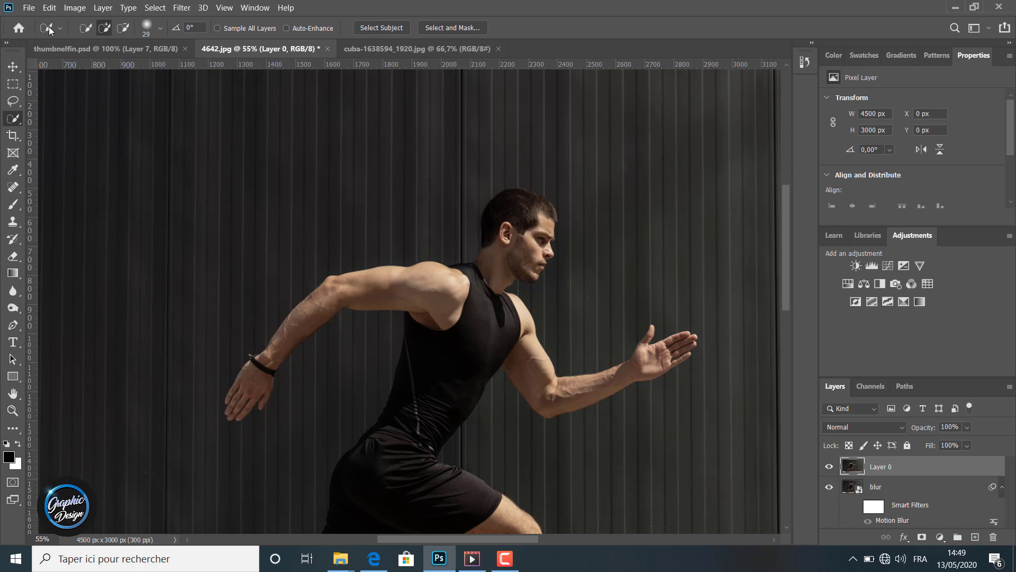
pyautogui.click(158, 28)
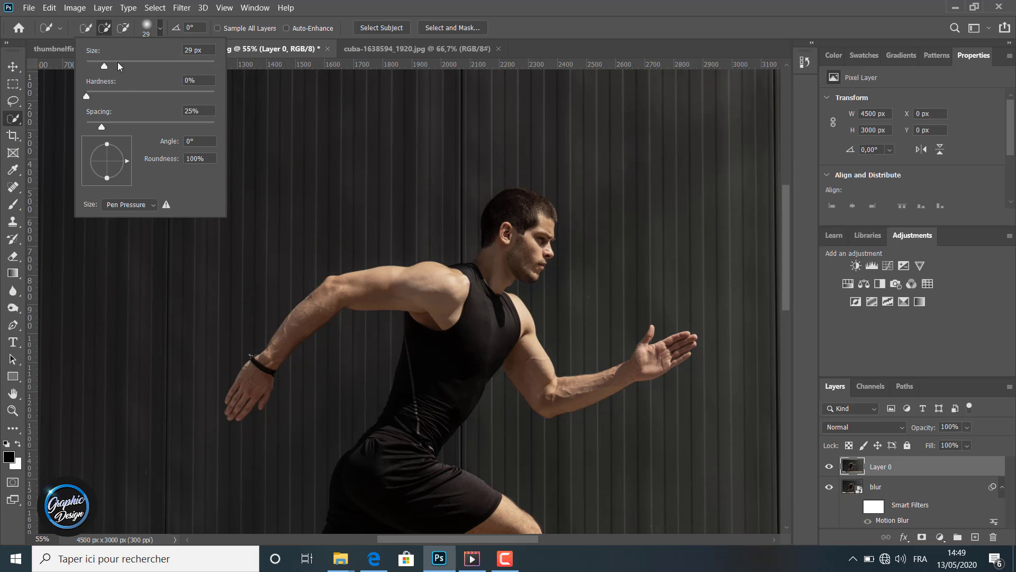
pyautogui.moveTo(118, 62); pyautogui.dragTo(132, 64)
# Step: Select the runner's head, both arms and torso with the Quick Selection tool
pyautogui.moveTo(513, 222)
pyautogui.mouseDown()
pyautogui.moveTo(546, 208)
pyautogui.moveTo(487, 224)
pyautogui.moveTo(492, 260)
pyautogui.moveTo(514, 253)
pyautogui.moveTo(520, 263)
pyautogui.moveTo(542, 251)
pyautogui.mouseUp()
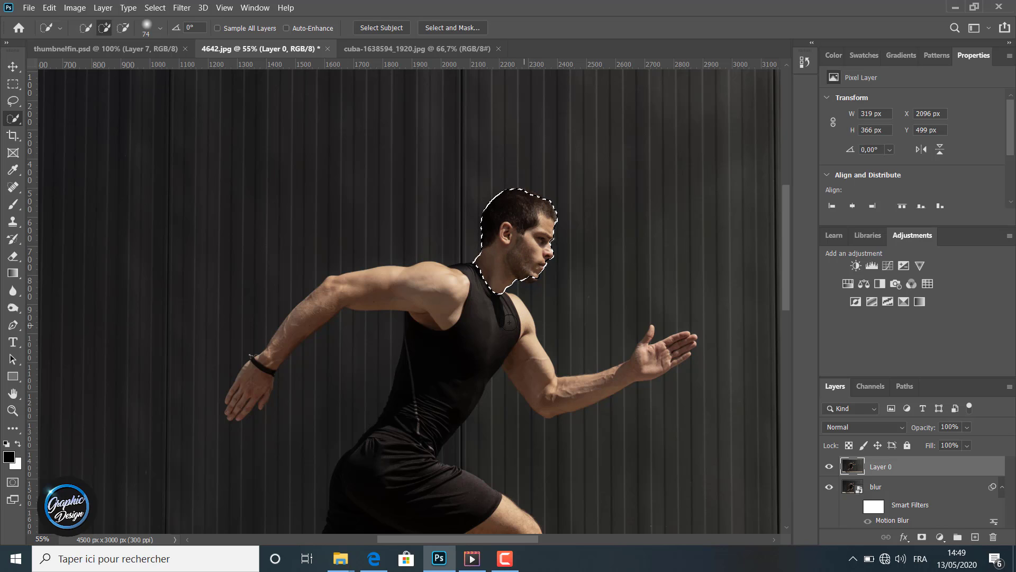
pyautogui.moveTo(509, 322)
pyautogui.mouseDown()
pyautogui.moveTo(498, 312)
pyautogui.moveTo(527, 326)
pyautogui.moveTo(532, 370)
pyautogui.moveTo(521, 371)
pyautogui.moveTo(538, 364)
pyautogui.moveTo(553, 398)
pyautogui.moveTo(622, 377)
pyautogui.moveTo(646, 351)
pyautogui.moveTo(675, 348)
pyautogui.moveTo(674, 365)
pyautogui.moveTo(653, 355)
pyautogui.moveTo(652, 329)
pyautogui.mouseUp()
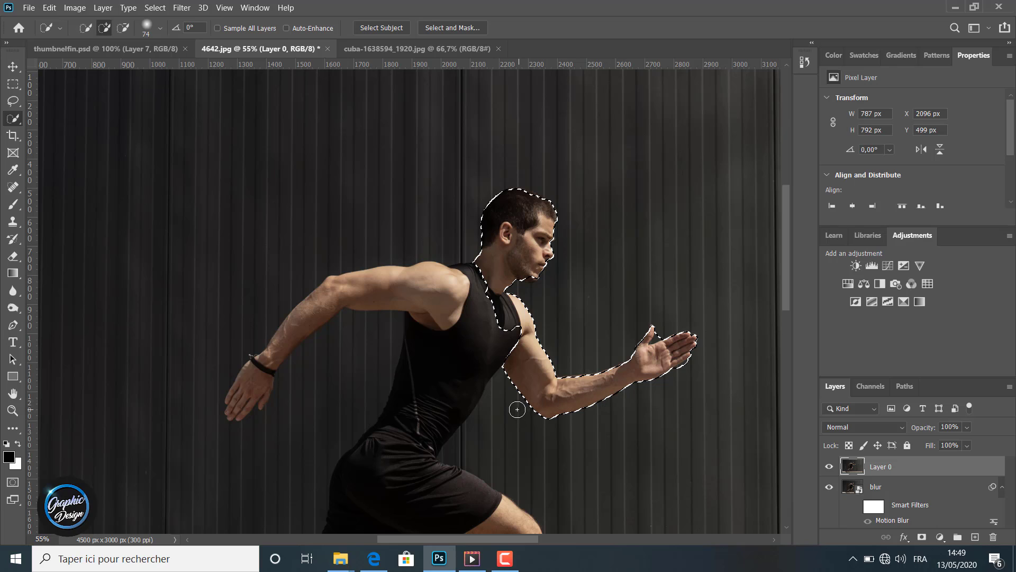
pyautogui.moveTo(446, 358)
pyautogui.mouseDown()
pyautogui.moveTo(431, 291)
pyautogui.moveTo(311, 309)
pyautogui.moveTo(253, 376)
pyautogui.mouseUp()
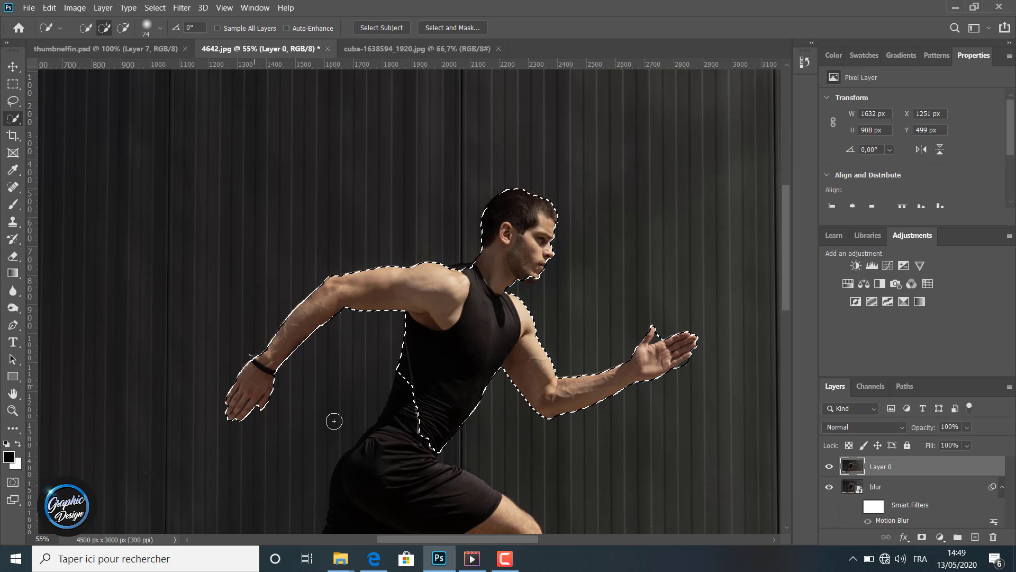
# Step: Extend the Quick Selection over the runner's shorts, front leg and front shoe
pyautogui.scroll(-2, 412, 445)
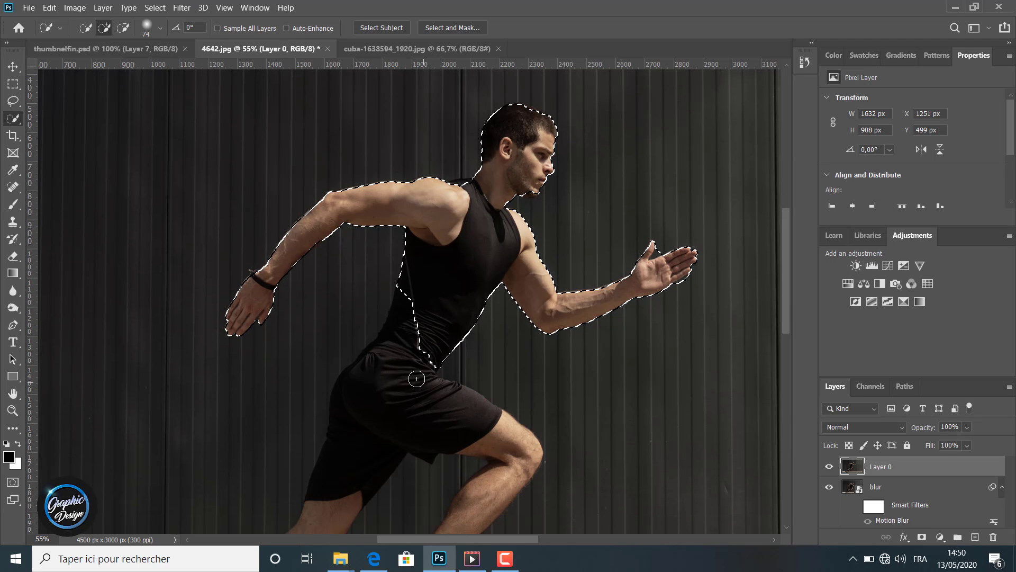
pyautogui.moveTo(417, 378)
pyautogui.mouseDown()
pyautogui.moveTo(390, 365)
pyautogui.moveTo(401, 326)
pyautogui.moveTo(392, 394)
pyautogui.moveTo(375, 396)
pyautogui.moveTo(467, 429)
pyautogui.mouseUp()
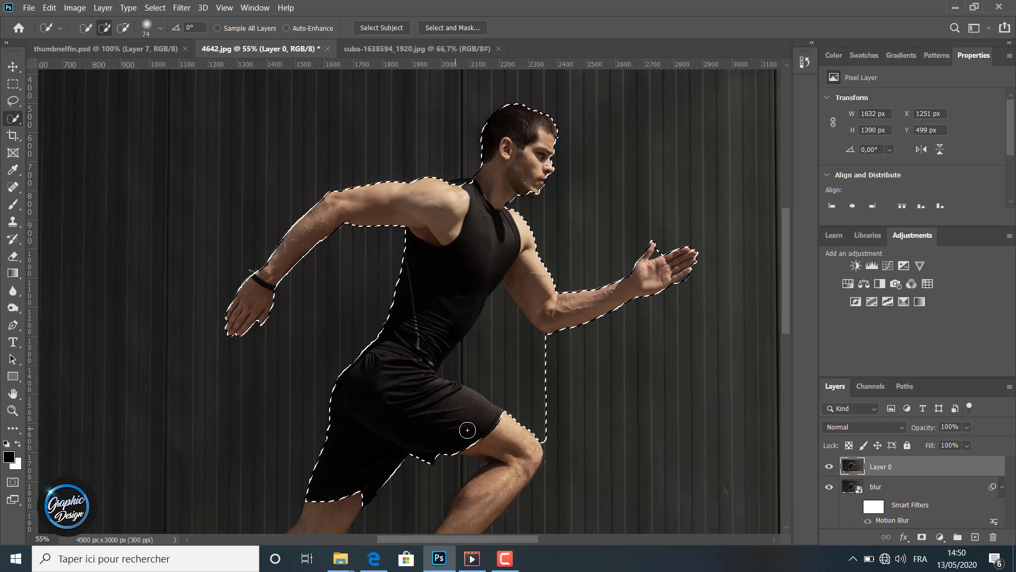
pyautogui.scroll(-4, 467, 429)
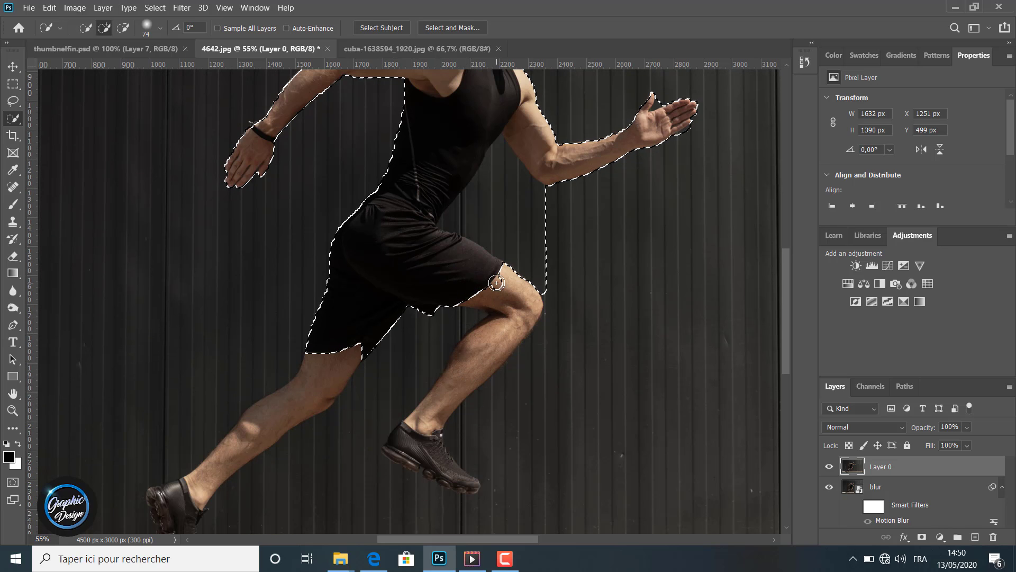
pyautogui.moveTo(496, 283)
pyautogui.mouseDown()
pyautogui.moveTo(511, 313)
pyautogui.moveTo(506, 299)
pyautogui.moveTo(505, 329)
pyautogui.moveTo(458, 368)
pyautogui.mouseUp()
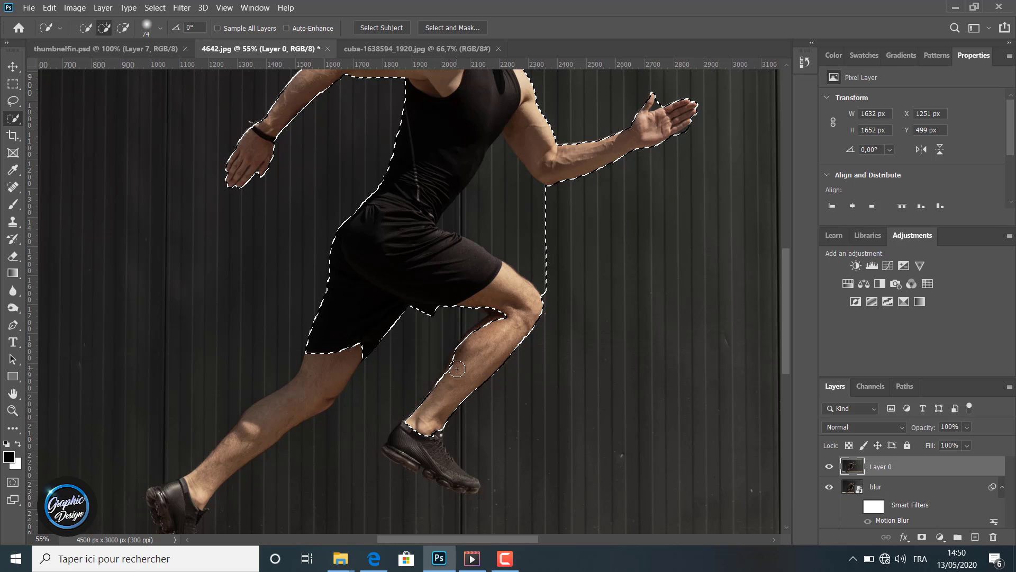
pyautogui.click(488, 326)
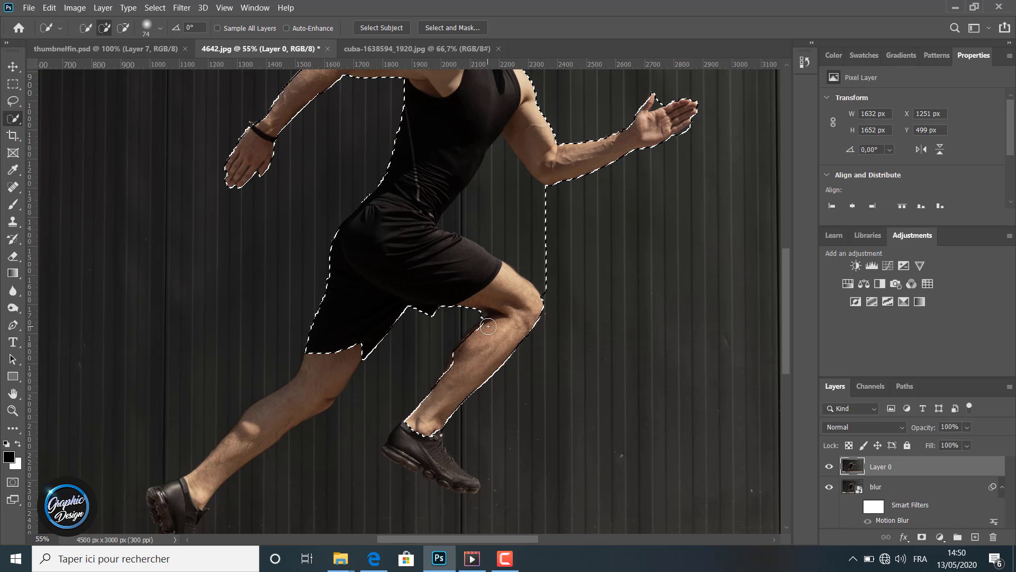
pyautogui.moveTo(423, 422)
pyautogui.mouseDown()
pyautogui.moveTo(377, 463)
pyautogui.moveTo(395, 445)
pyautogui.moveTo(417, 462)
pyautogui.moveTo(440, 458)
pyautogui.moveTo(459, 492)
pyautogui.moveTo(445, 476)
pyautogui.moveTo(487, 498)
pyautogui.mouseUp()
pyautogui.click(396, 452)
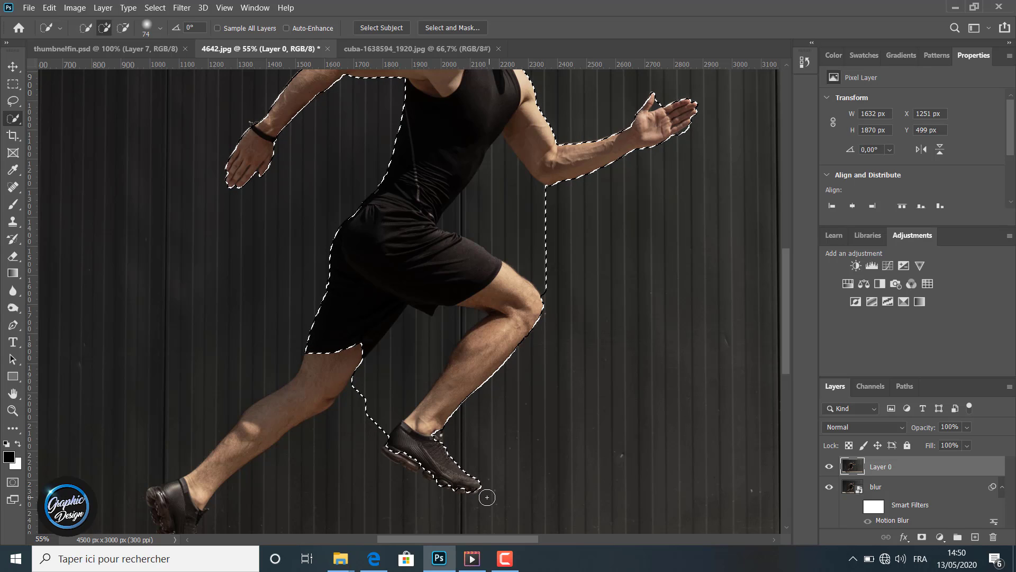
pyautogui.click(389, 447)
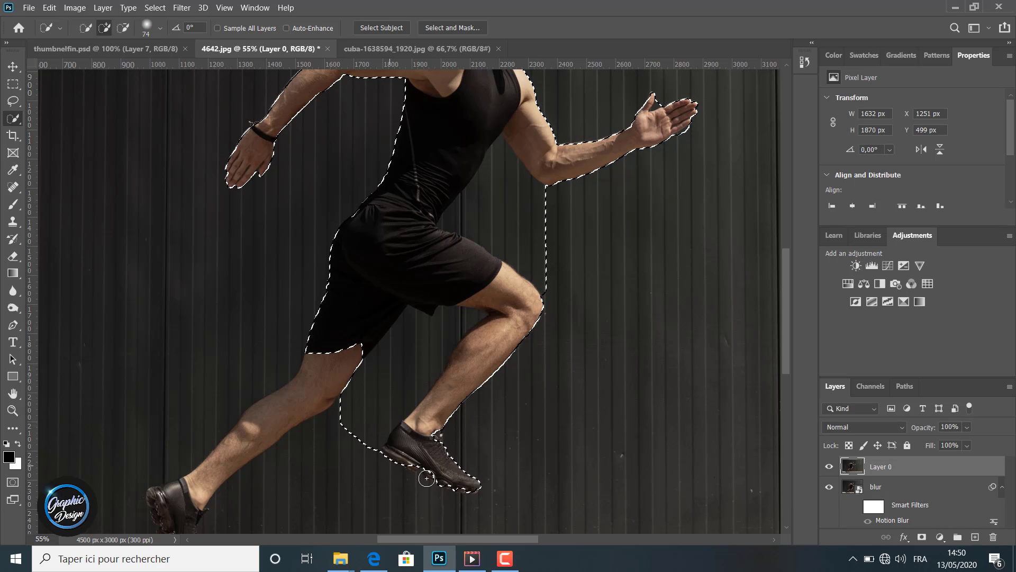
# Step: Add the runner's rear leg and rear shoe to the selection
pyautogui.click(306, 402)
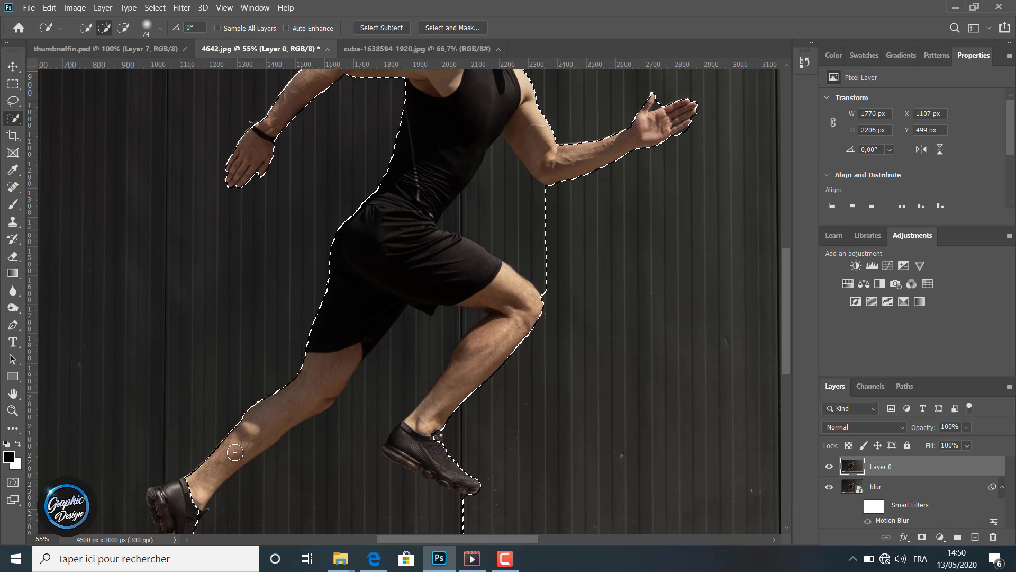
pyautogui.scroll(-1, 260, 421)
pyautogui.scroll(-1, 260, 420)
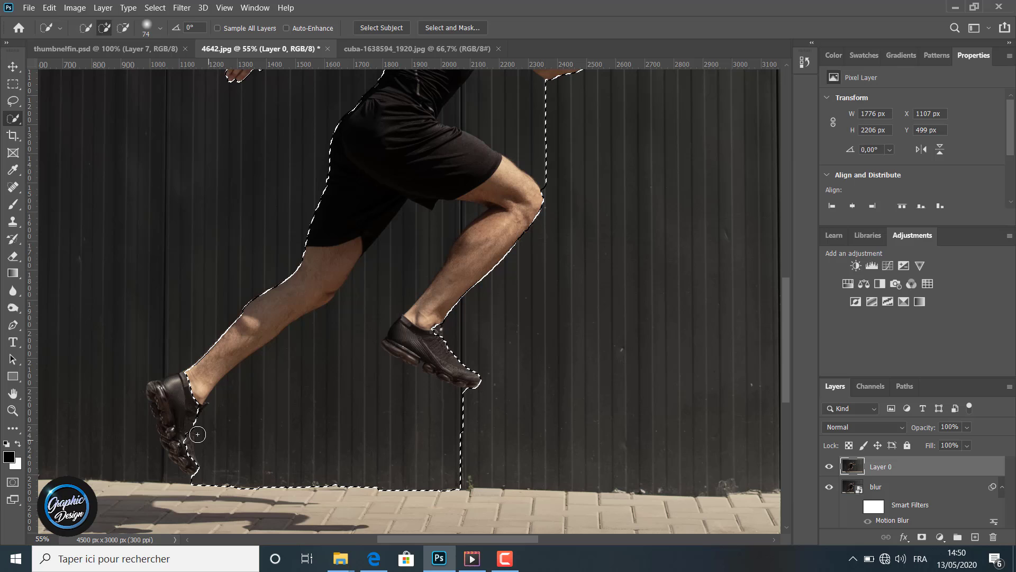
pyautogui.click(158, 388)
pyautogui.moveTo(158, 388); pyautogui.dragTo(172, 435)
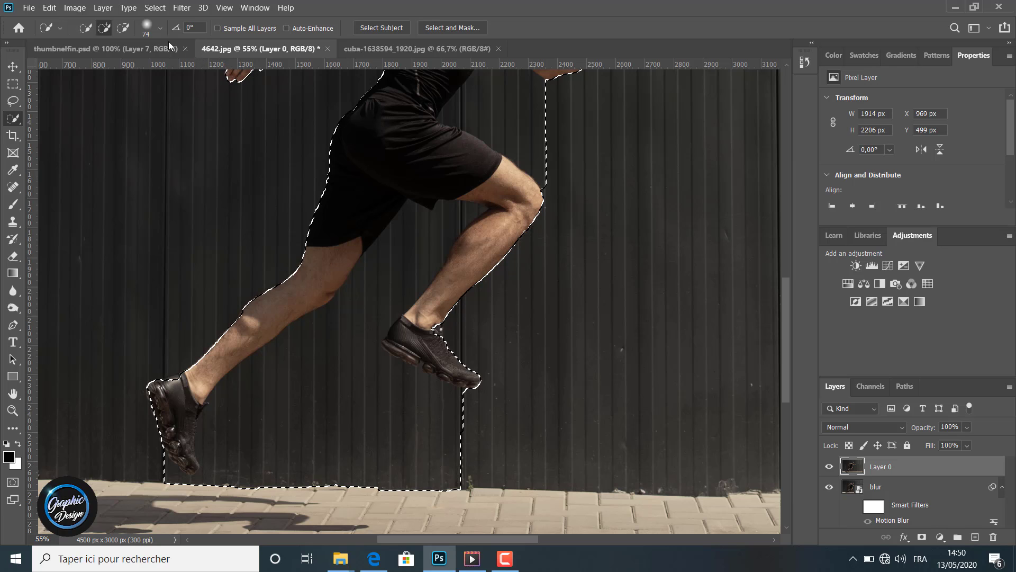
# Step: Subtract the wall area between and below the legs from the selection, and add back the toe of the rear shoe
pyautogui.click(122, 29)
pyautogui.scroll(-1, 222, 376)
pyautogui.moveTo(151, 432)
pyautogui.mouseDown()
pyautogui.moveTo(228, 438)
pyautogui.moveTo(260, 399)
pyautogui.moveTo(264, 356)
pyautogui.moveTo(302, 317)
pyautogui.moveTo(371, 437)
pyautogui.moveTo(443, 427)
pyautogui.moveTo(454, 392)
pyautogui.moveTo(363, 283)
pyautogui.moveTo(363, 265)
pyautogui.moveTo(448, 170)
pyautogui.moveTo(427, 197)
pyautogui.mouseUp()
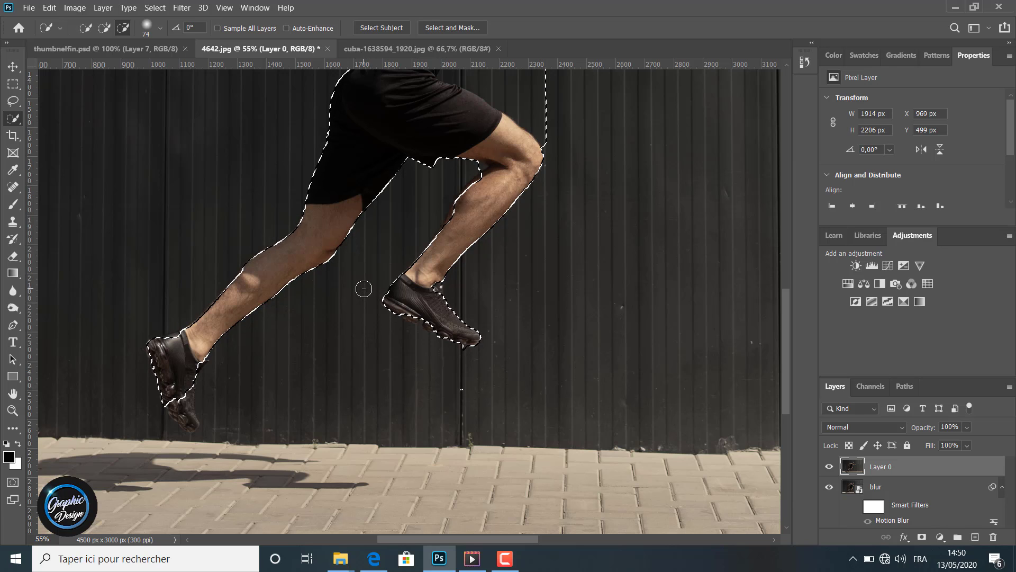
pyautogui.click(104, 28)
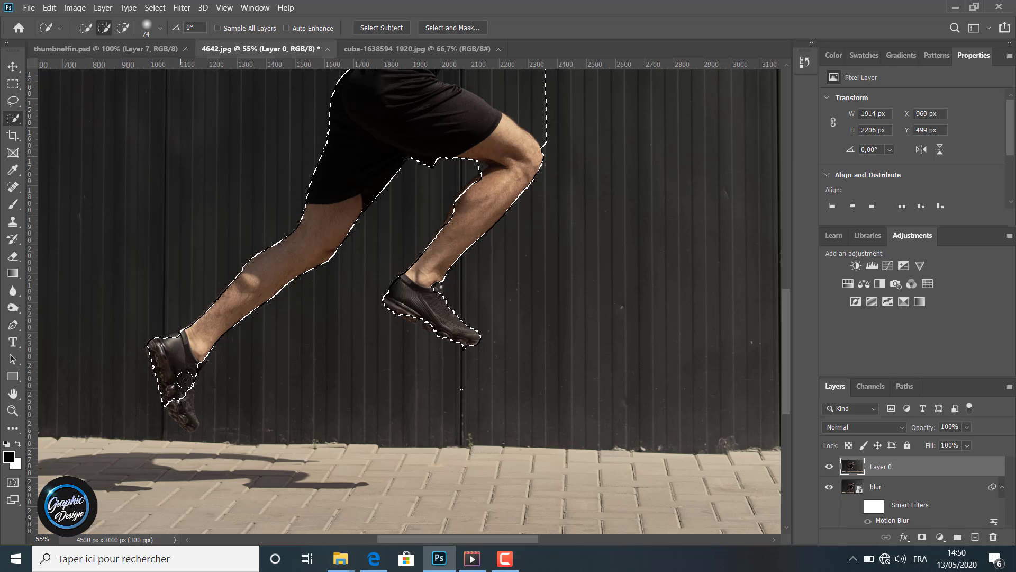
pyautogui.moveTo(183, 412); pyautogui.dragTo(192, 426)
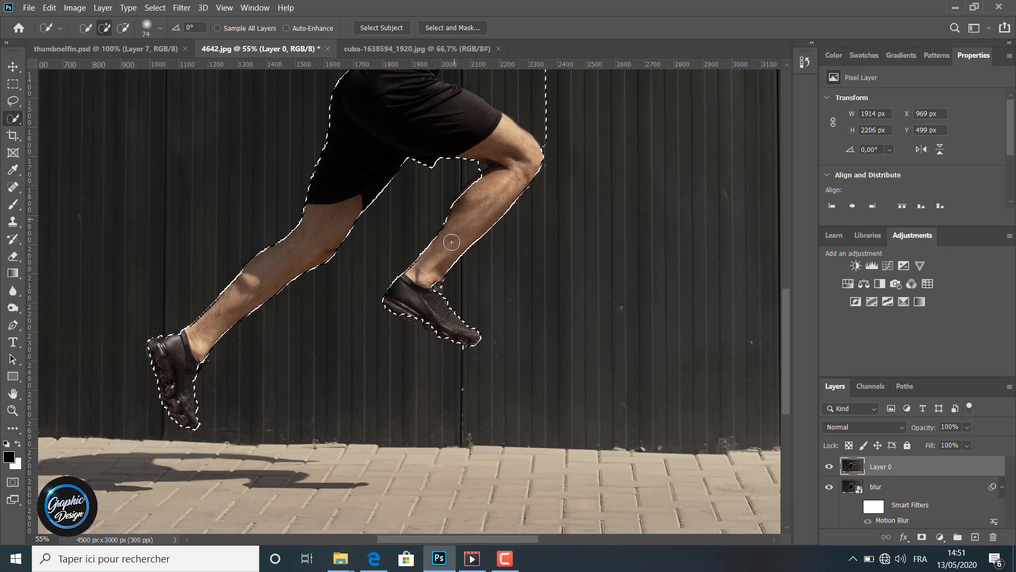
# Step: Subtract the wall area enclosed by the front arm, torso and front thigh, and return Quick Selection to add mode
pyautogui.scroll(5, 460, 238)
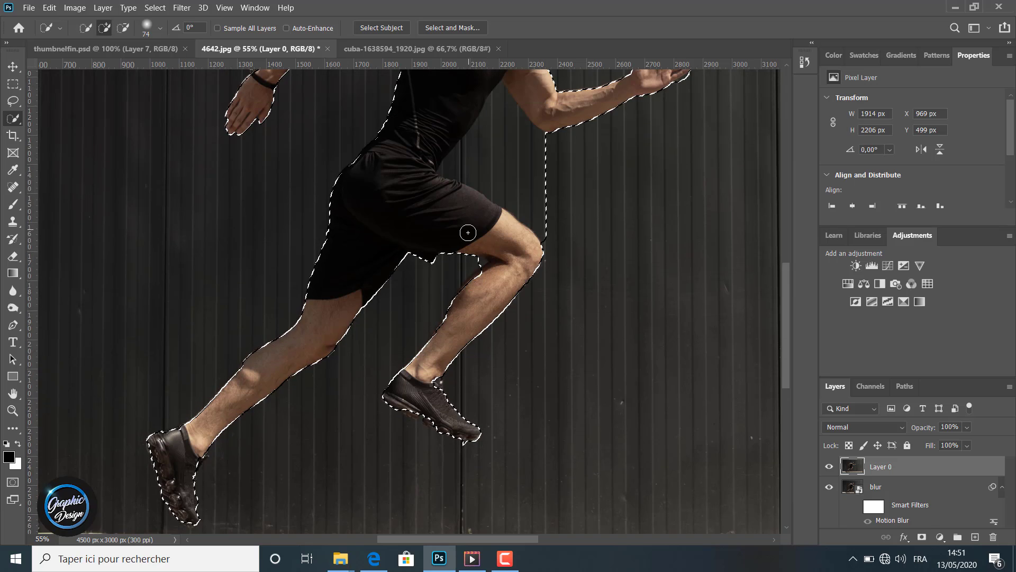
pyautogui.scroll(8, 467, 232)
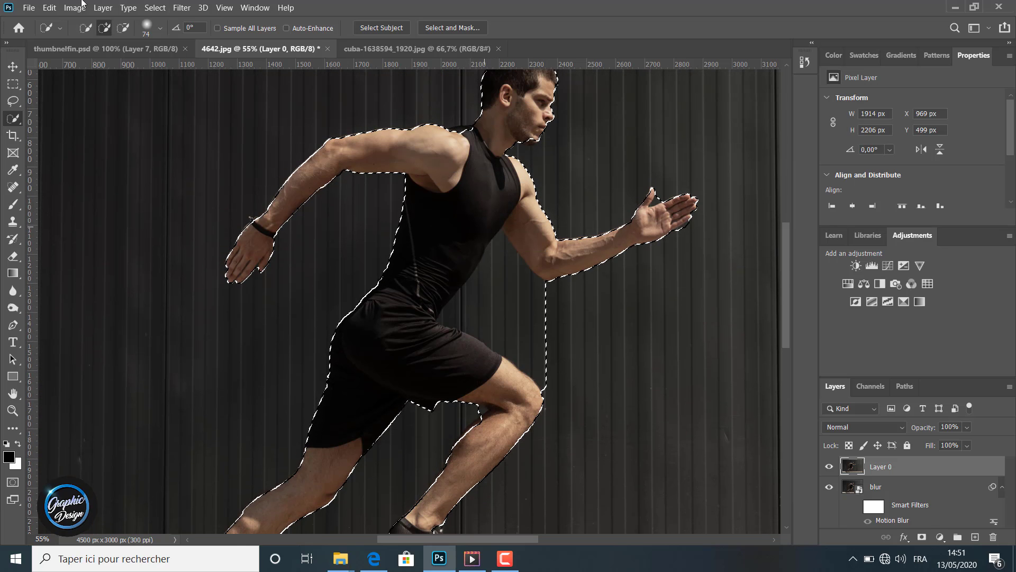
pyautogui.click(122, 28)
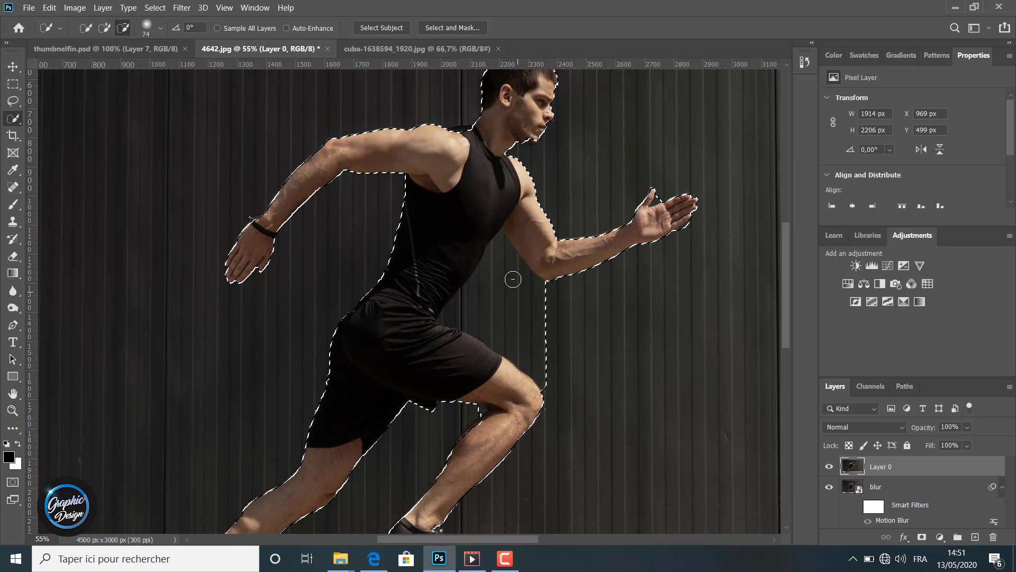
pyautogui.click(503, 257)
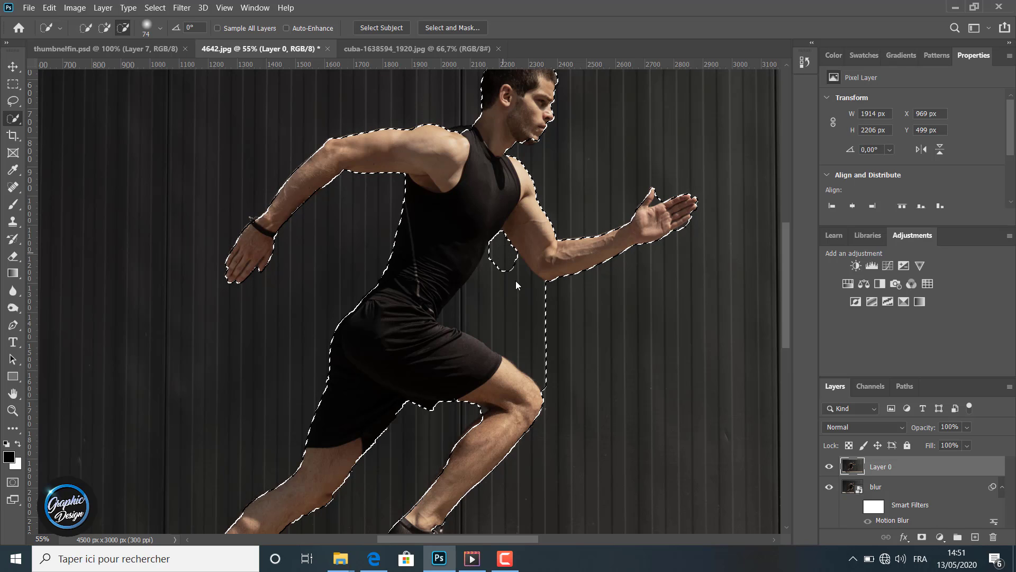
pyautogui.moveTo(516, 285)
pyautogui.mouseDown()
pyautogui.moveTo(519, 273)
pyautogui.moveTo(537, 306)
pyautogui.moveTo(525, 371)
pyautogui.mouseUp()
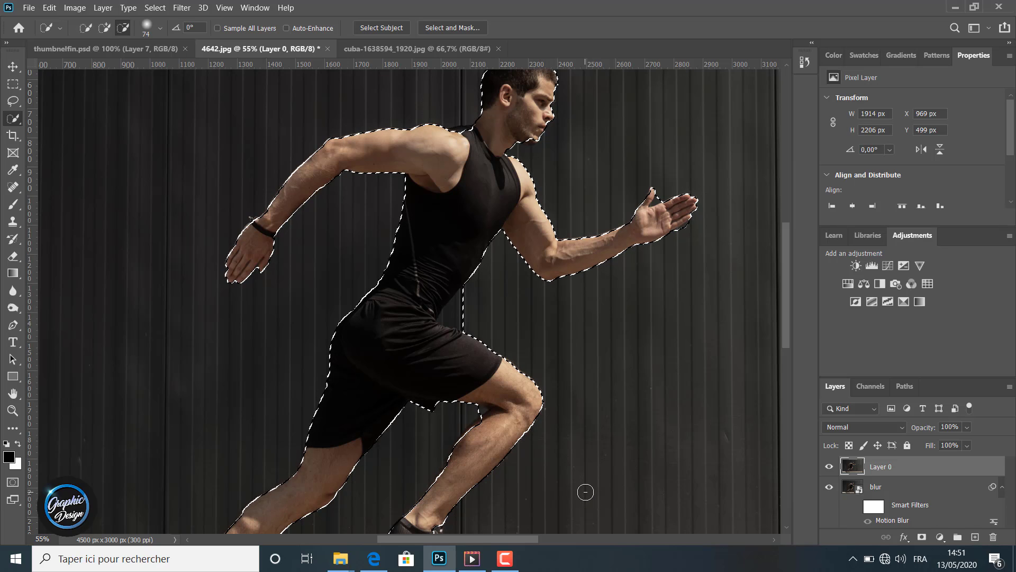
pyautogui.moveTo(453, 307); pyautogui.dragTo(466, 347)
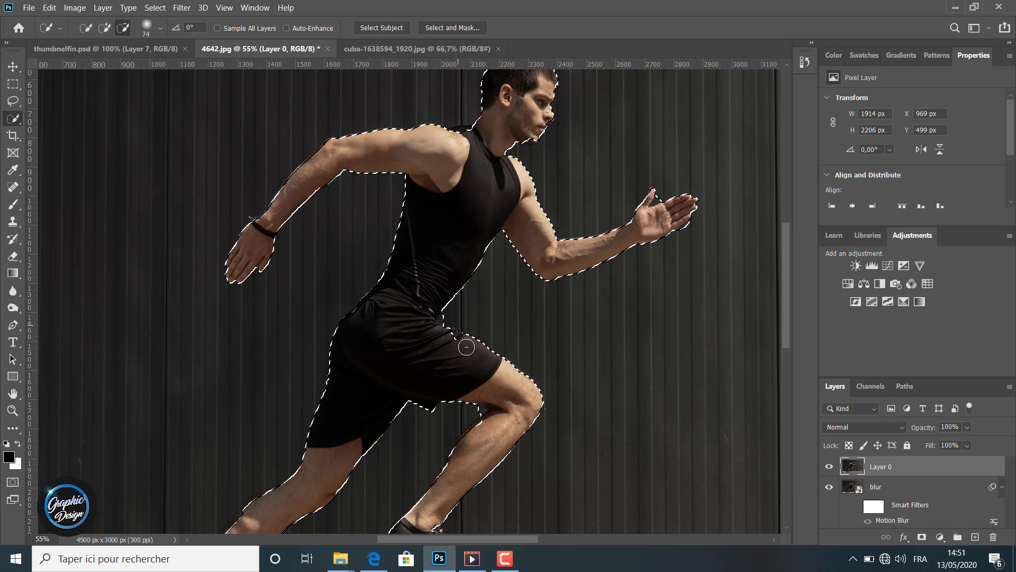
pyautogui.click(104, 29)
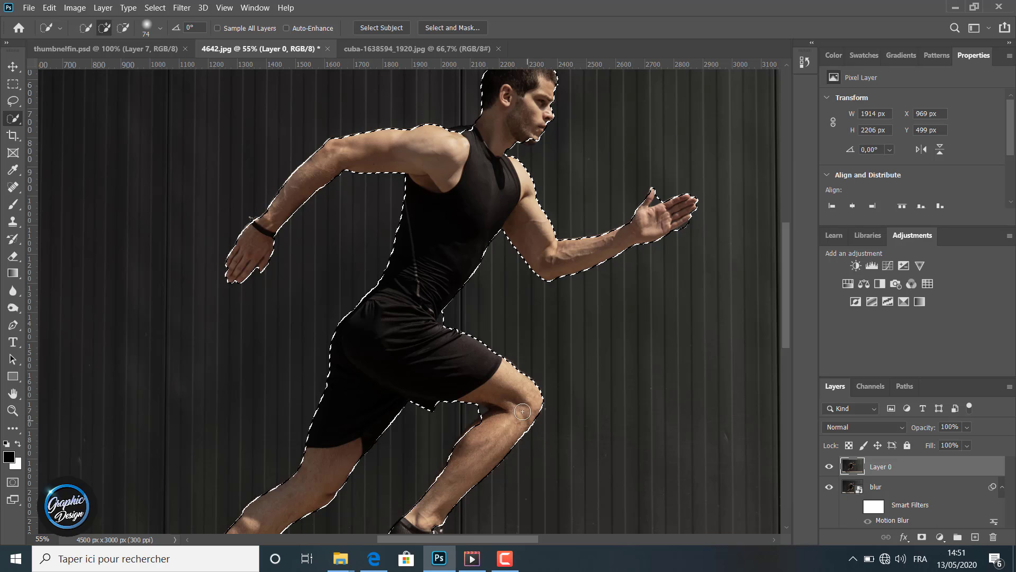
# Step: Add a layer mask to Layer 0 from the runner selection, and zoom out to 25% to show the whole photo
pyautogui.scroll(2, 696, 418)
pyautogui.scroll(-5, 585, 397)
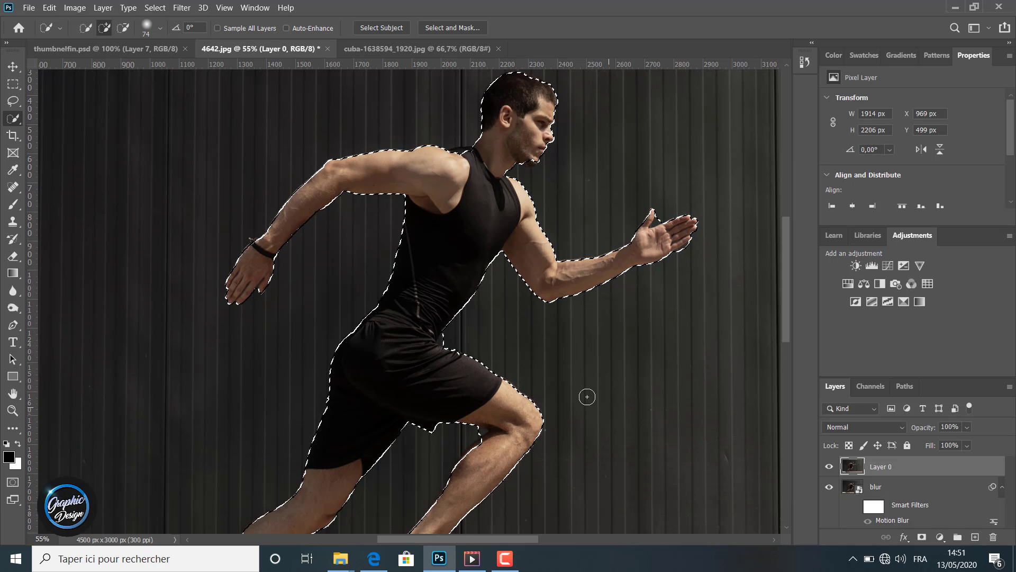
pyautogui.click(13, 410)
pyautogui.click(201, 298)
pyautogui.click(201, 298)
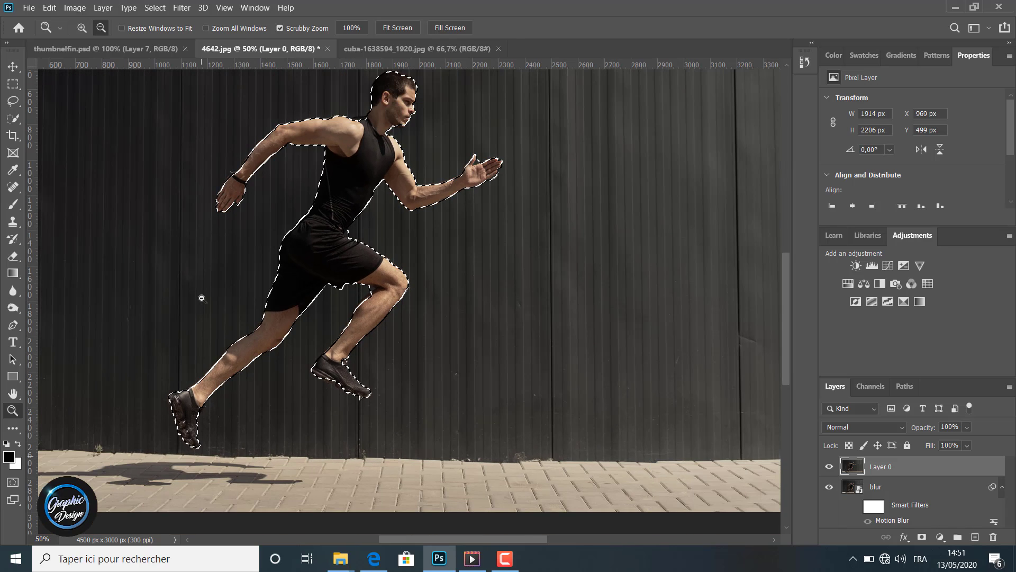
pyautogui.scroll(3, 200, 295)
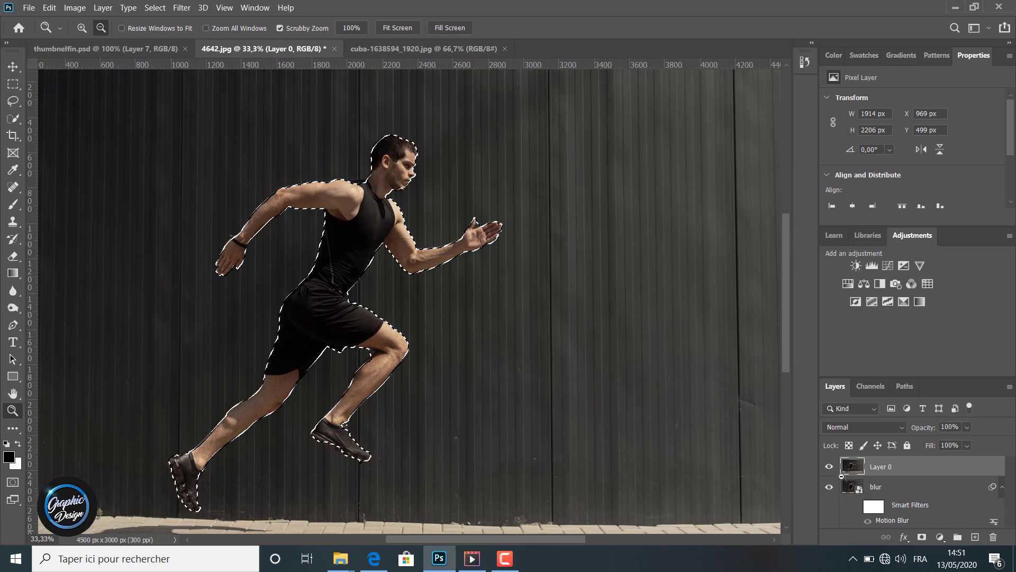
pyautogui.click(921, 538)
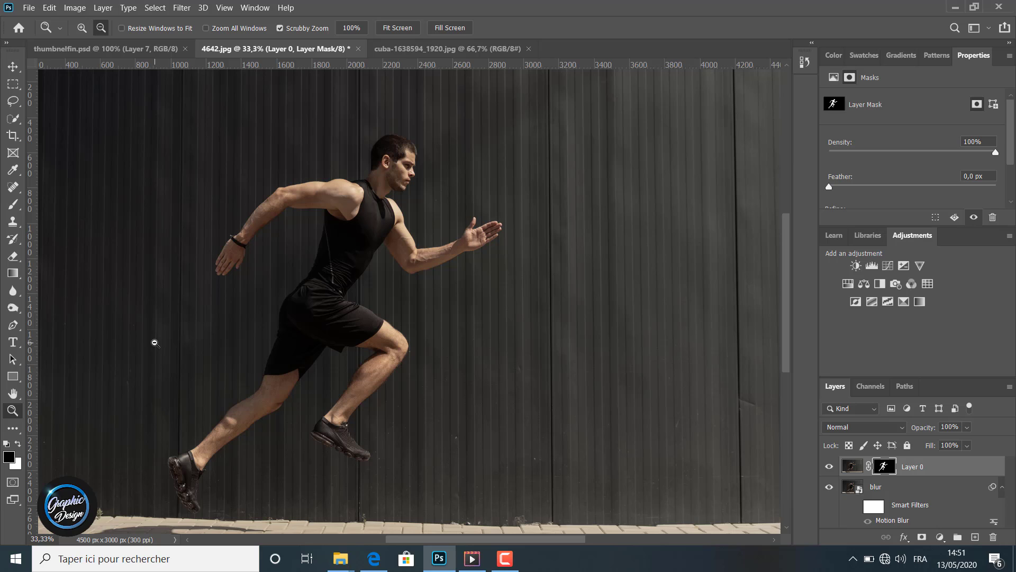
pyautogui.click(155, 343)
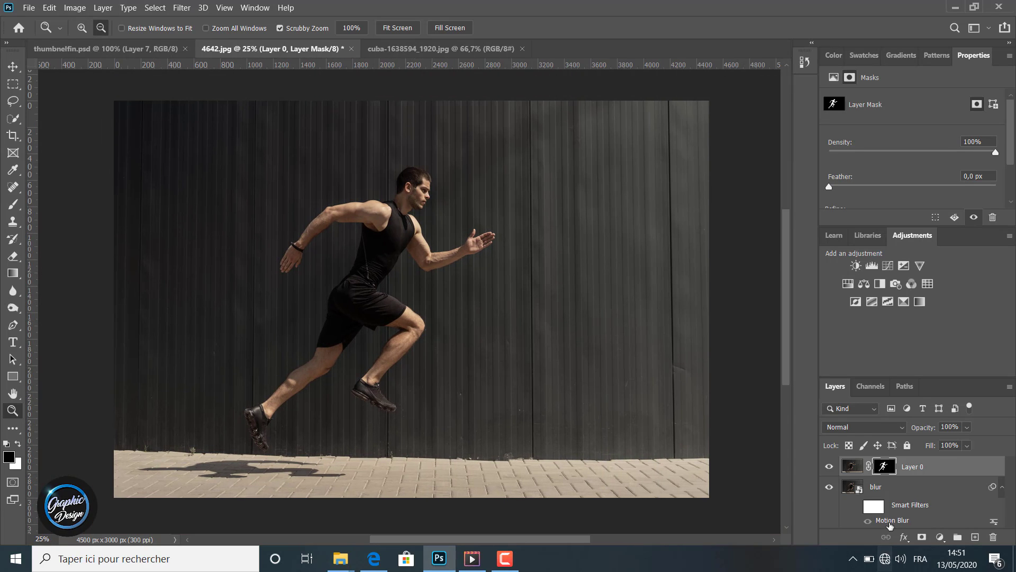
# Step: Turn the blur layer's smart filters back on and compare the photo with and without them, leaving them visible
pyautogui.click(857, 507)
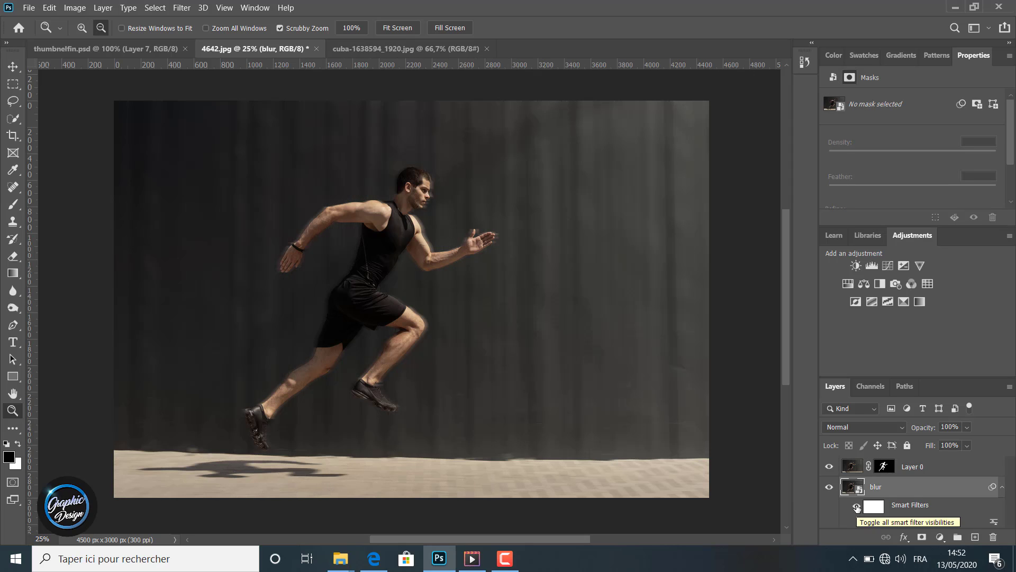
pyautogui.click(857, 508)
pyautogui.click(857, 507)
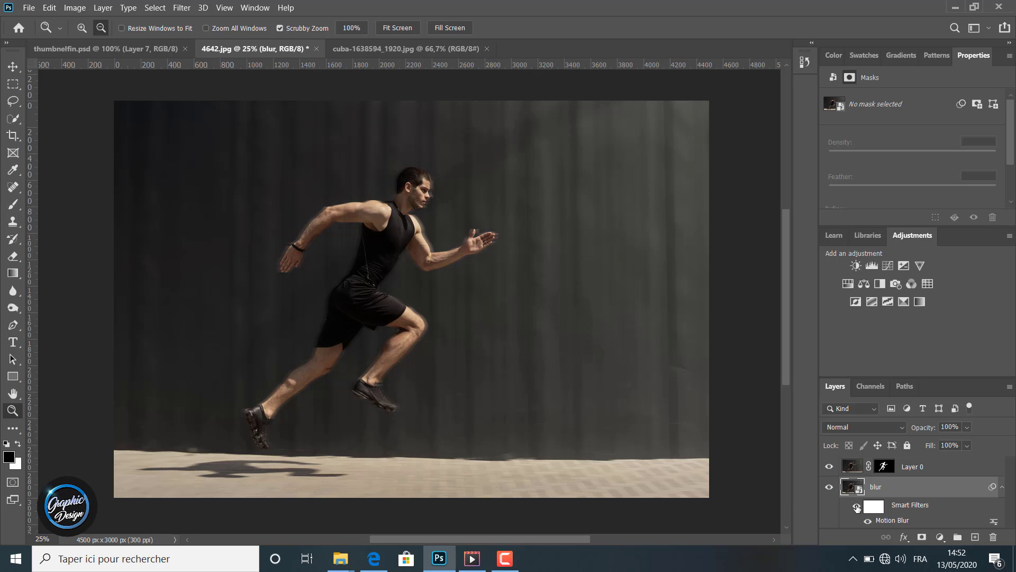
pyautogui.click(857, 508)
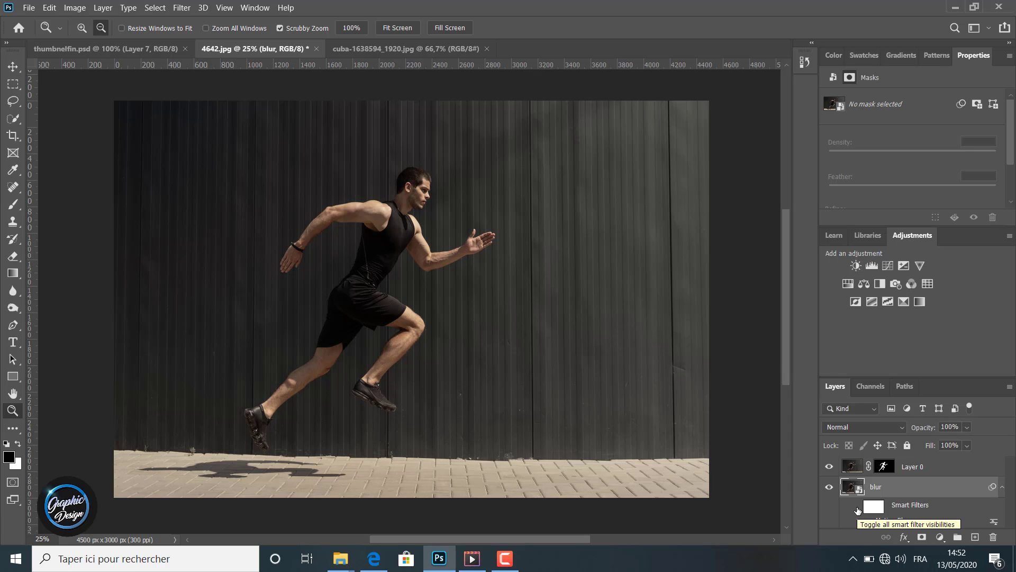
pyautogui.click(857, 508)
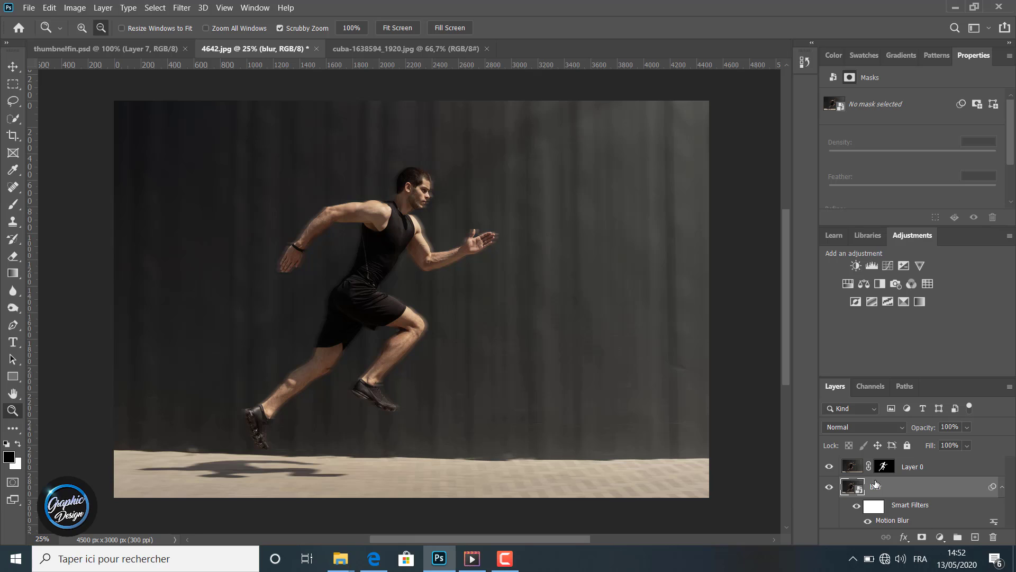
# Step: Edit the blur layer's Motion Blur smart filter and set its distance to 134 pixels
pyautogui.doubleClick(898, 521)
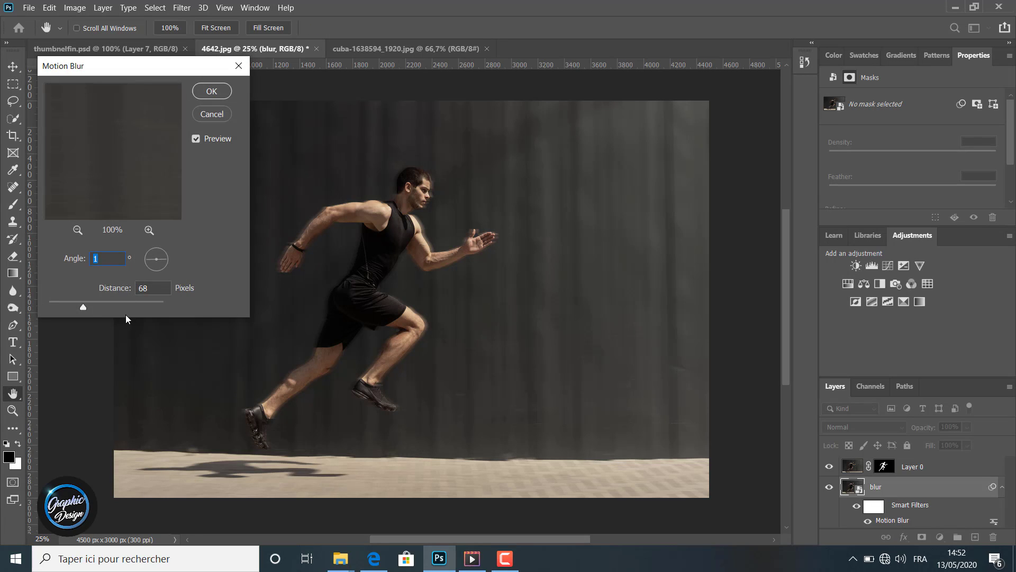
pyautogui.moveTo(84, 306); pyautogui.dragTo(96, 306)
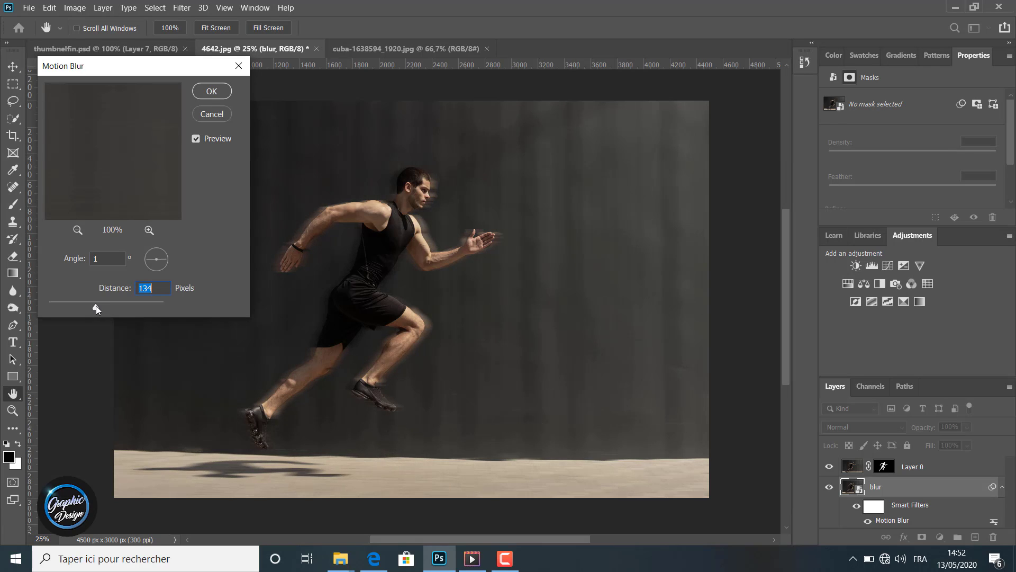
pyautogui.click(197, 98)
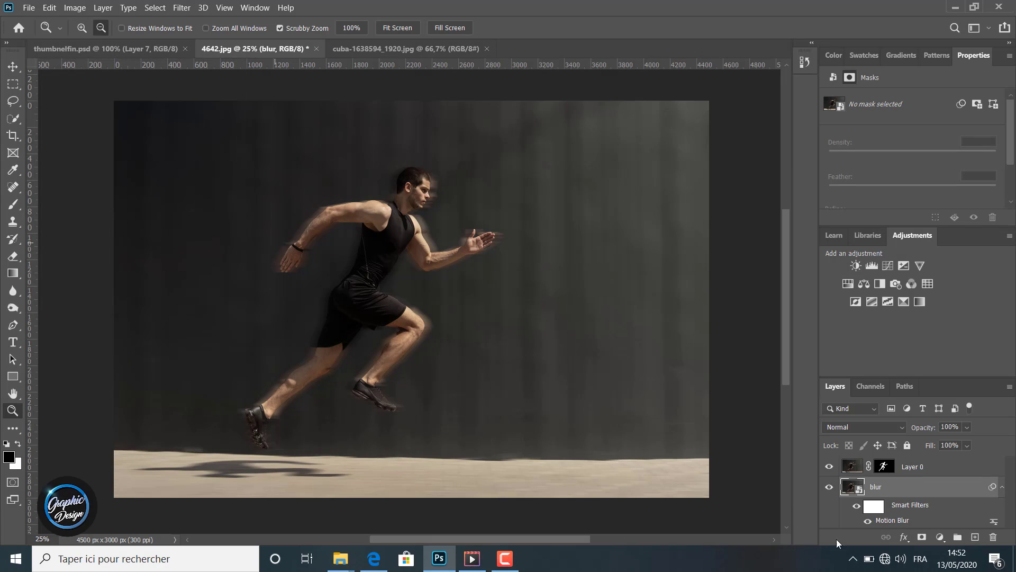
# Step: Compare the photo with and without the stronger motion blur, leaving the smart filters visible
pyautogui.click(855, 507)
pyautogui.click(856, 507)
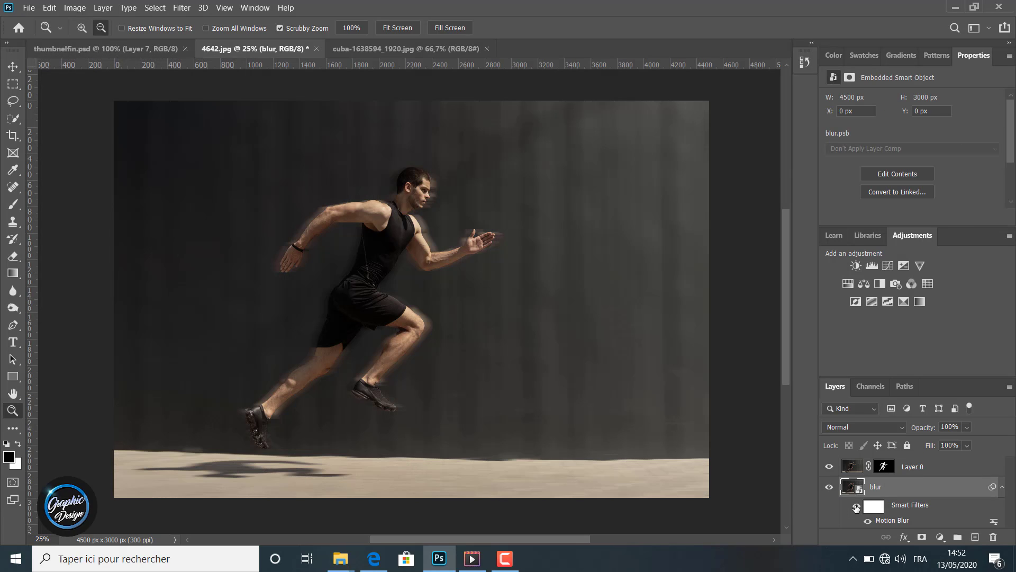
pyautogui.click(856, 507)
pyautogui.click(855, 507)
pyautogui.click(856, 507)
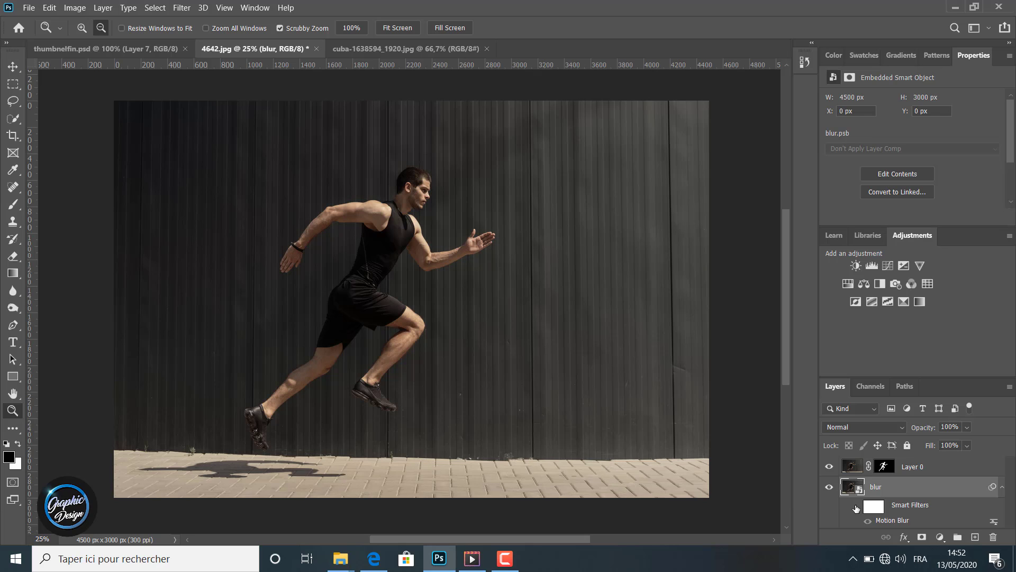
pyautogui.click(855, 507)
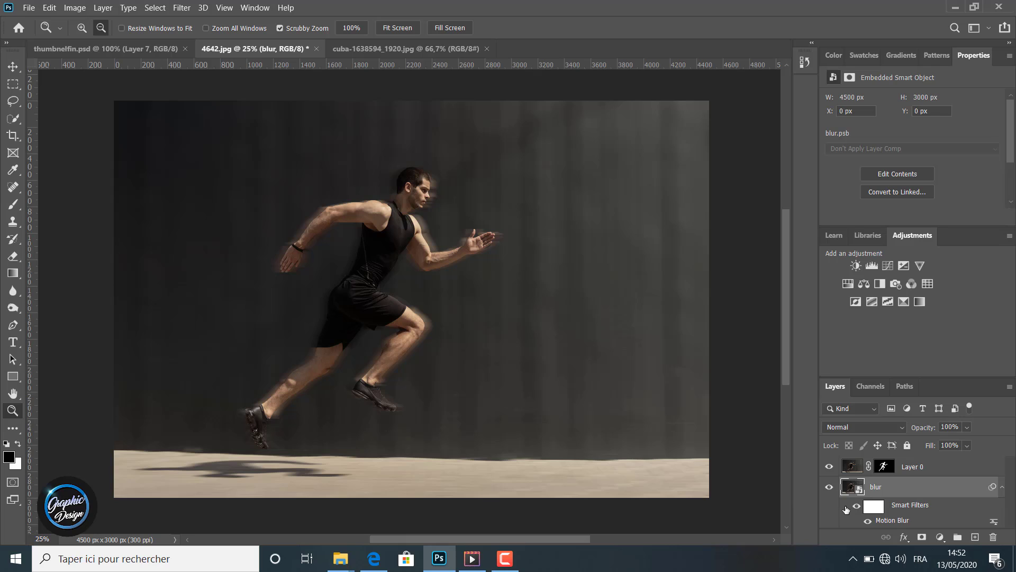
# Step: Switch to the cuba-1638594_1920.jpg photo, unlock its Background as Layer 0 and duplicate that layer
pyautogui.click(428, 50)
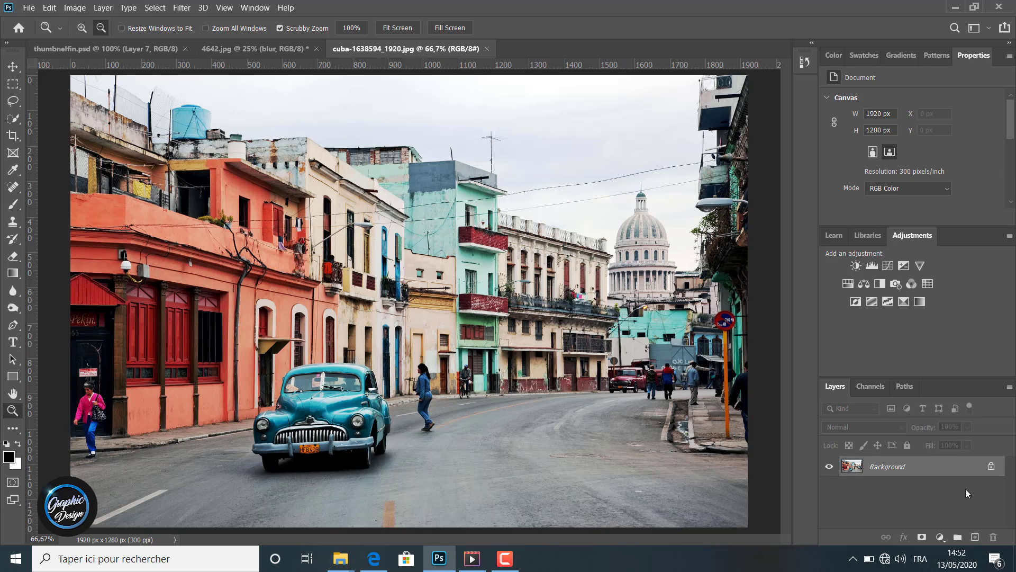
pyautogui.doubleClick(961, 471)
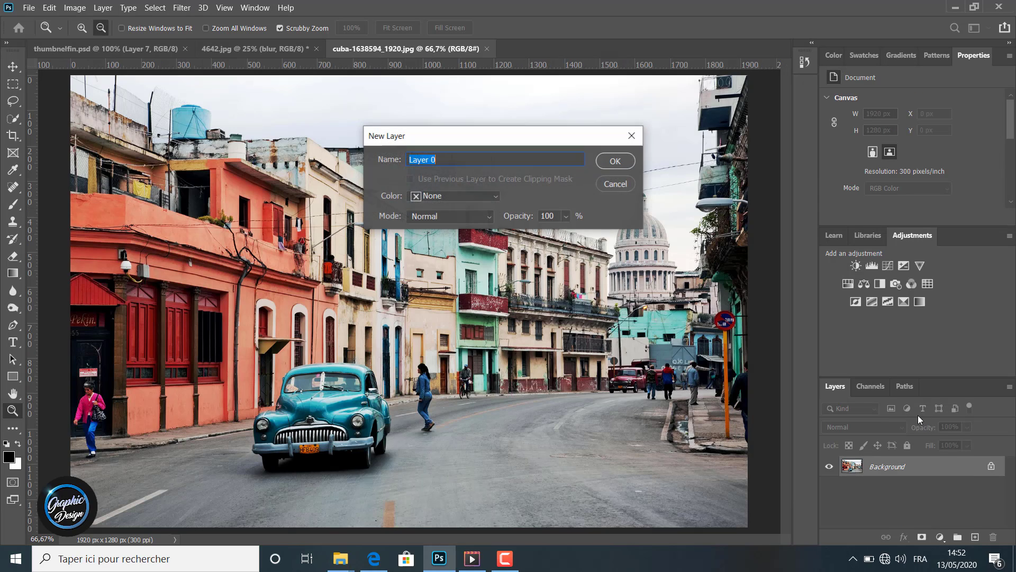
pyautogui.click(615, 160)
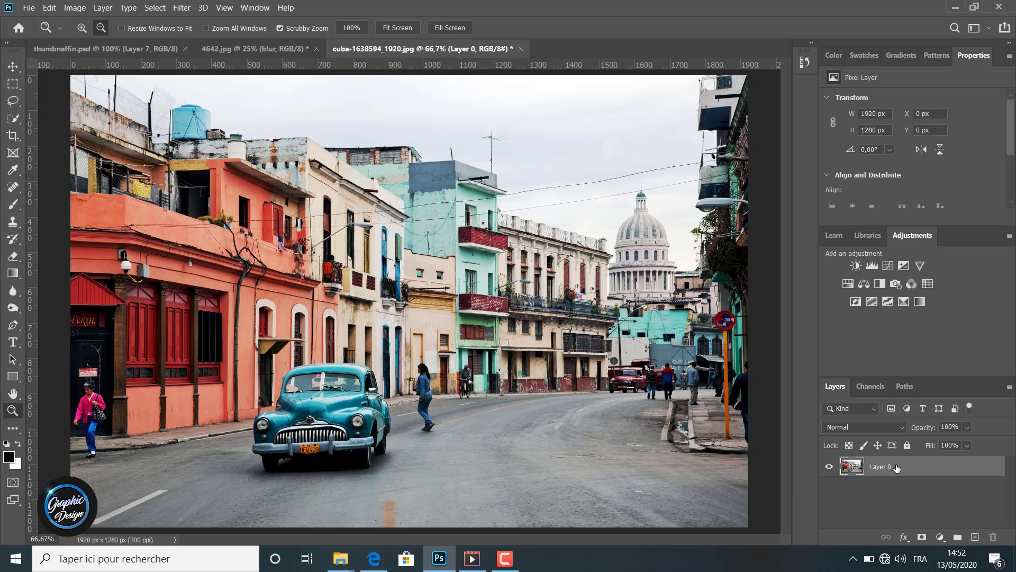
pyautogui.hotkey('ctrl', 'j')
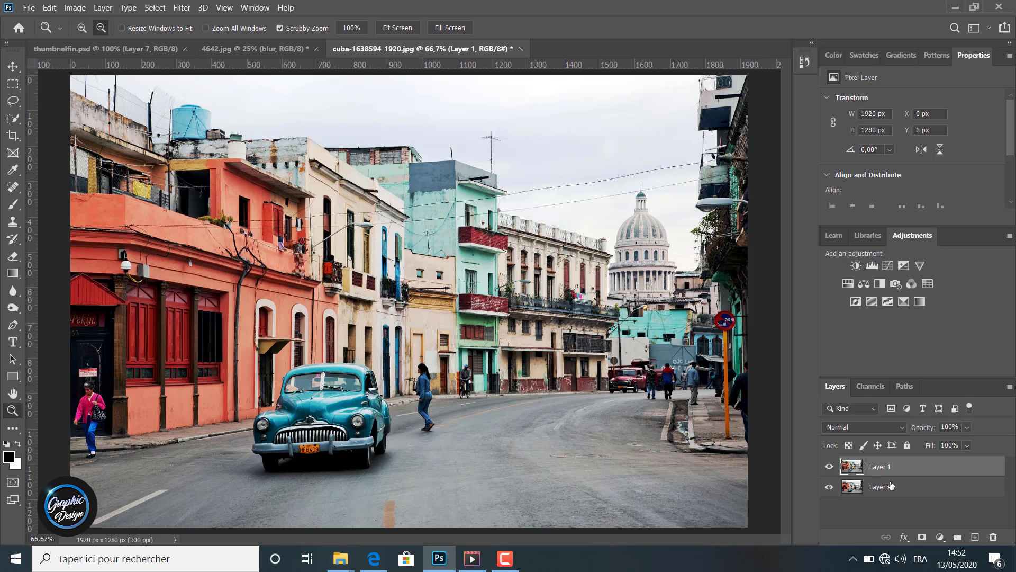
# Step: Convert the lower Layer 0 of the street photo into a smart object for smart filters
pyautogui.click(892, 485)
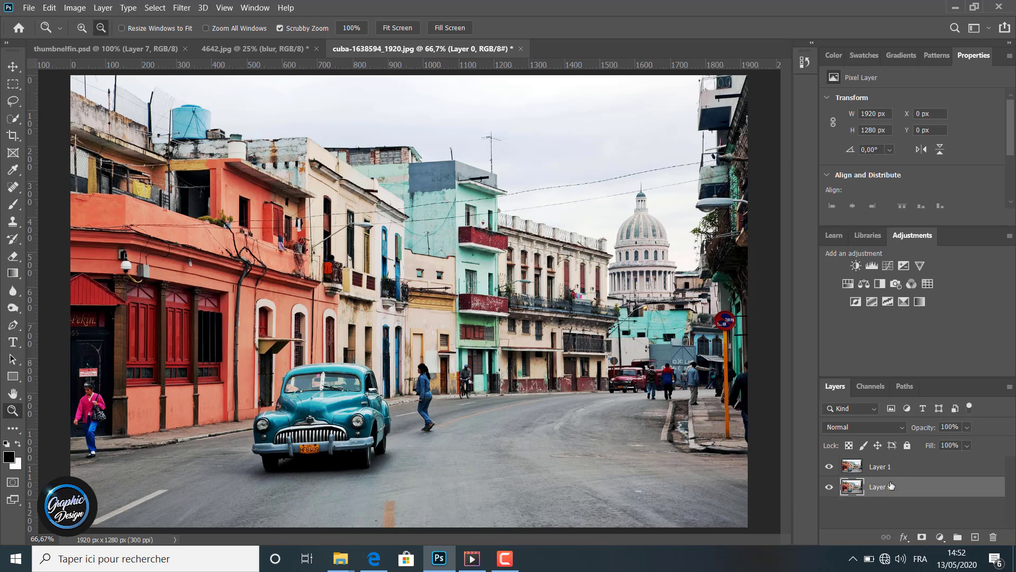
pyautogui.click(181, 7)
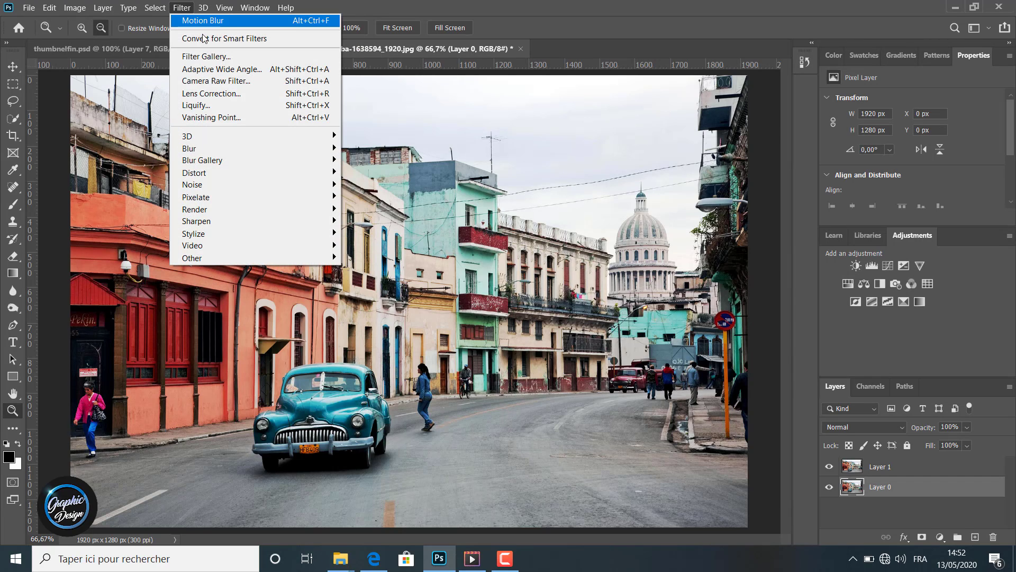
pyautogui.click(210, 39)
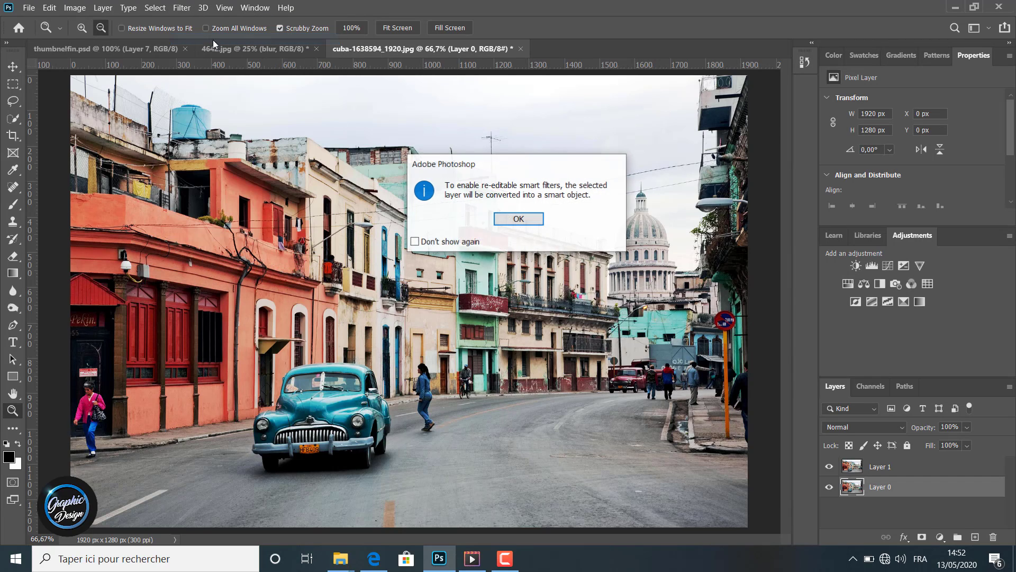
pyautogui.click(518, 220)
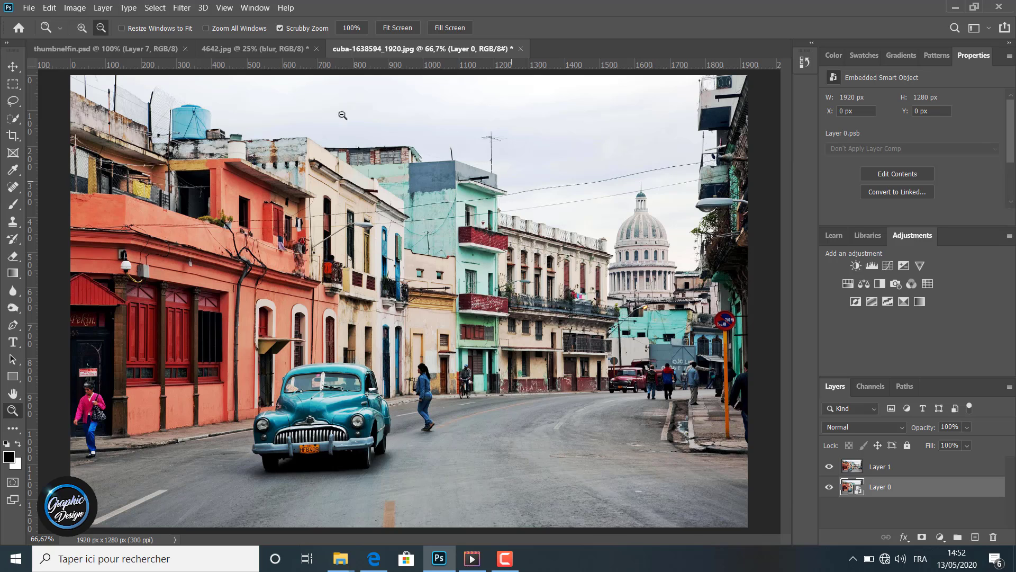
# Step: Apply a Motion Blur smart filter to Layer 0 with a distance of 64 pixels
pyautogui.click(177, 8)
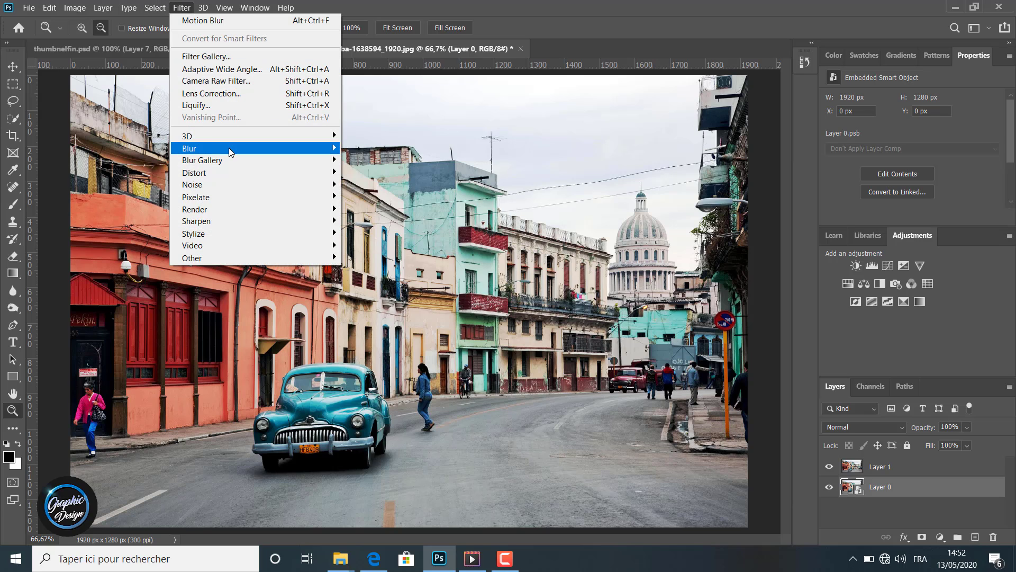
pyautogui.moveTo(302, 150)
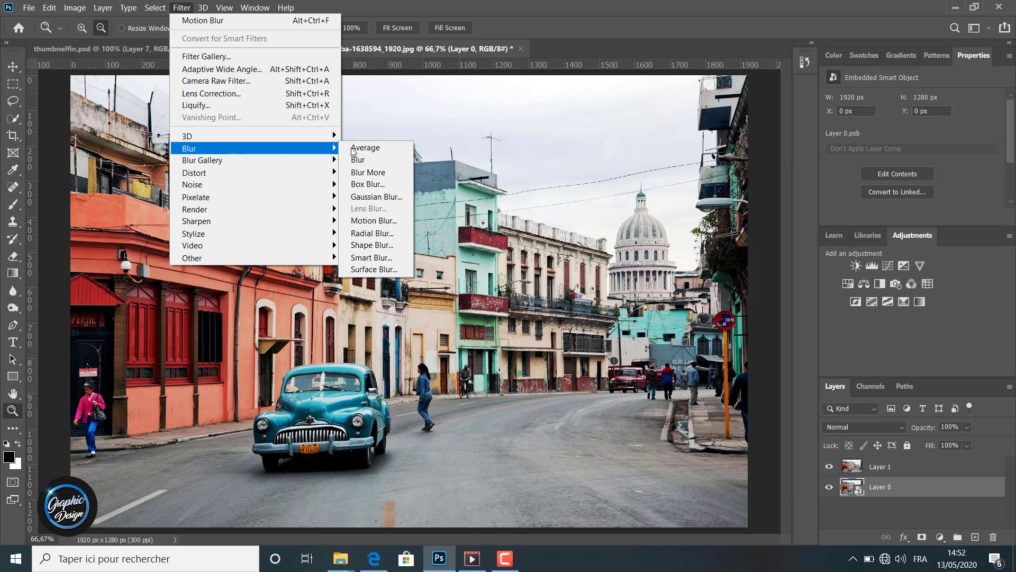
pyautogui.click(376, 219)
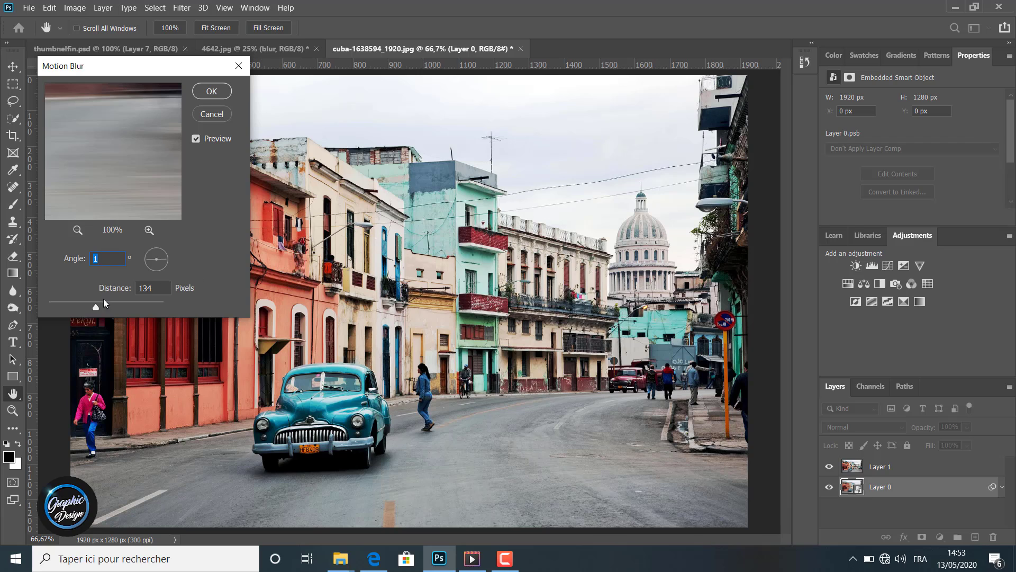
pyautogui.moveTo(95, 307); pyautogui.dragTo(84, 305)
pyautogui.click(212, 90)
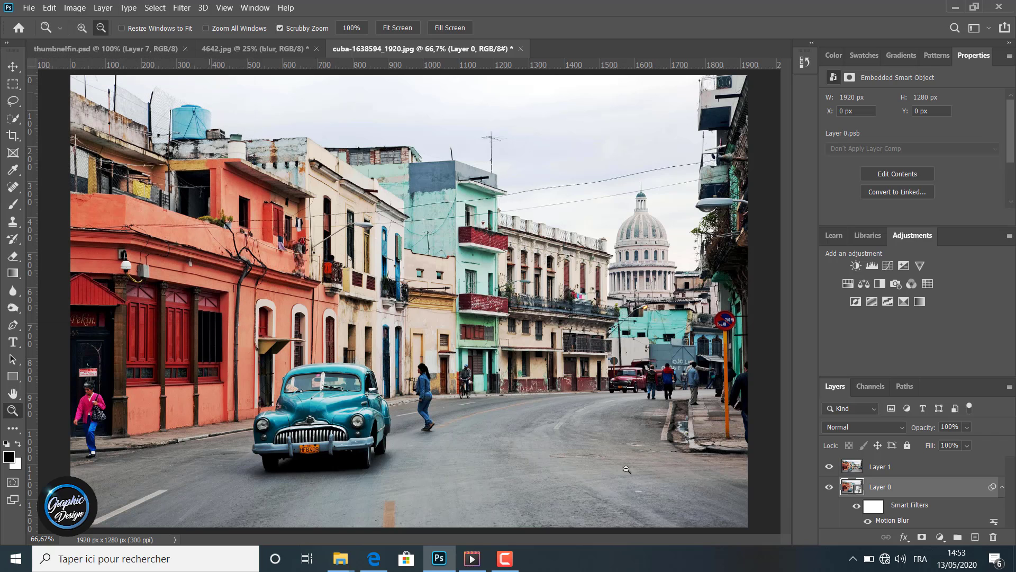
# Step: Hide Layer 1 to see the blur and reduce Layer 0's Motion Blur distance to about 44 pixels
pyautogui.click(827, 466)
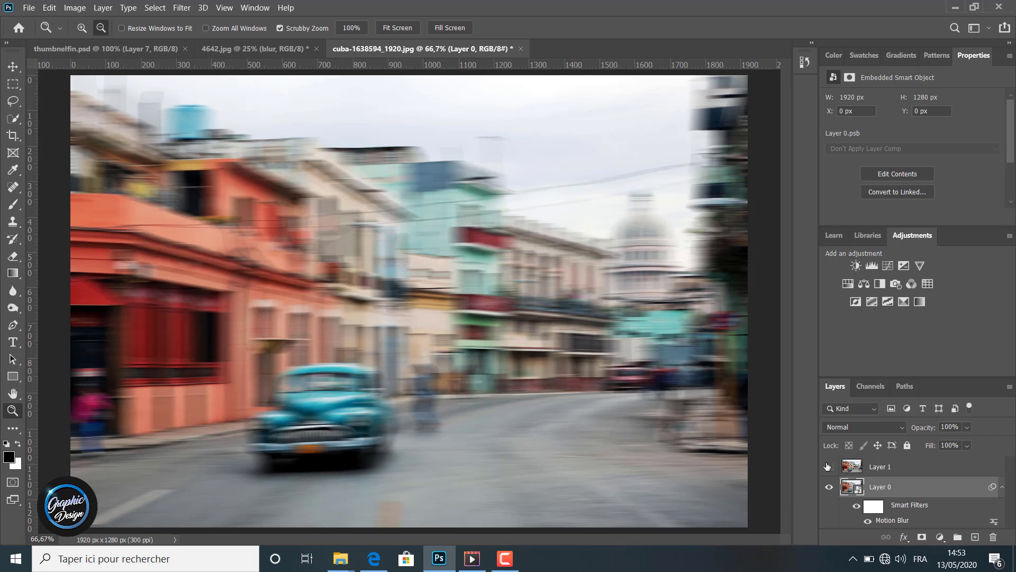
pyautogui.doubleClick(892, 520)
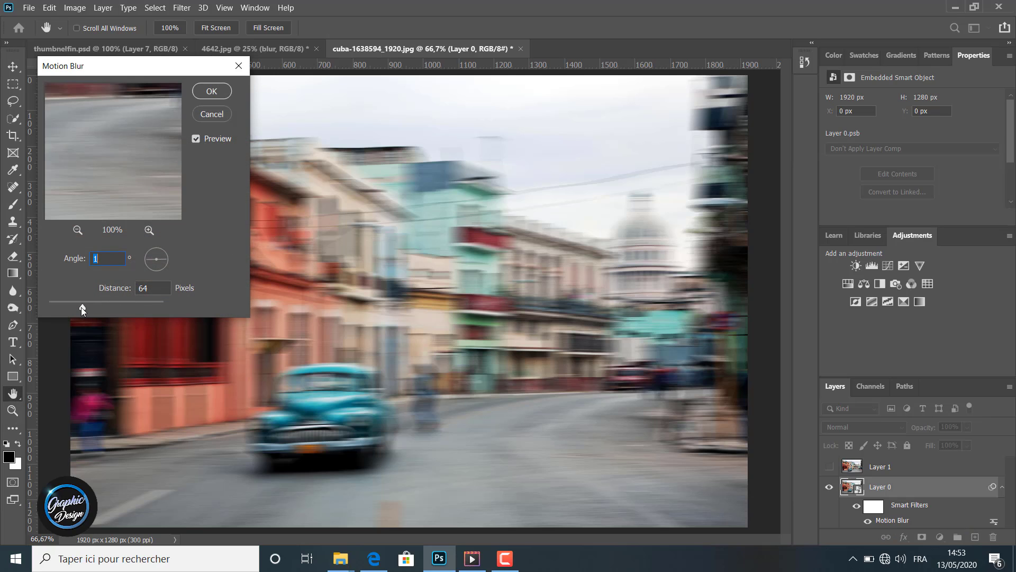
pyautogui.moveTo(81, 307); pyautogui.dragTo(76, 306)
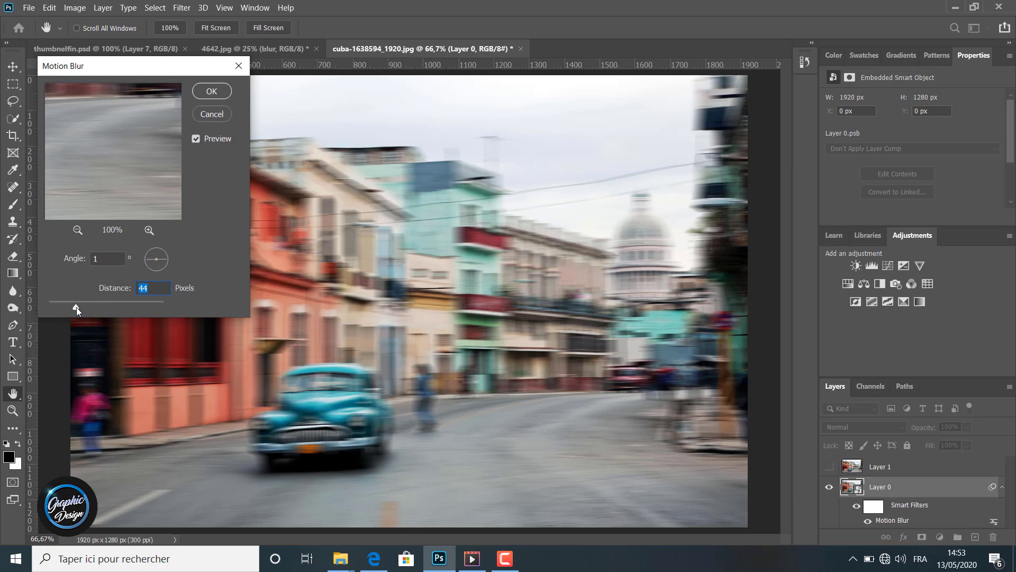
pyautogui.moveTo(76, 307); pyautogui.dragTo(77, 307)
pyautogui.click(211, 93)
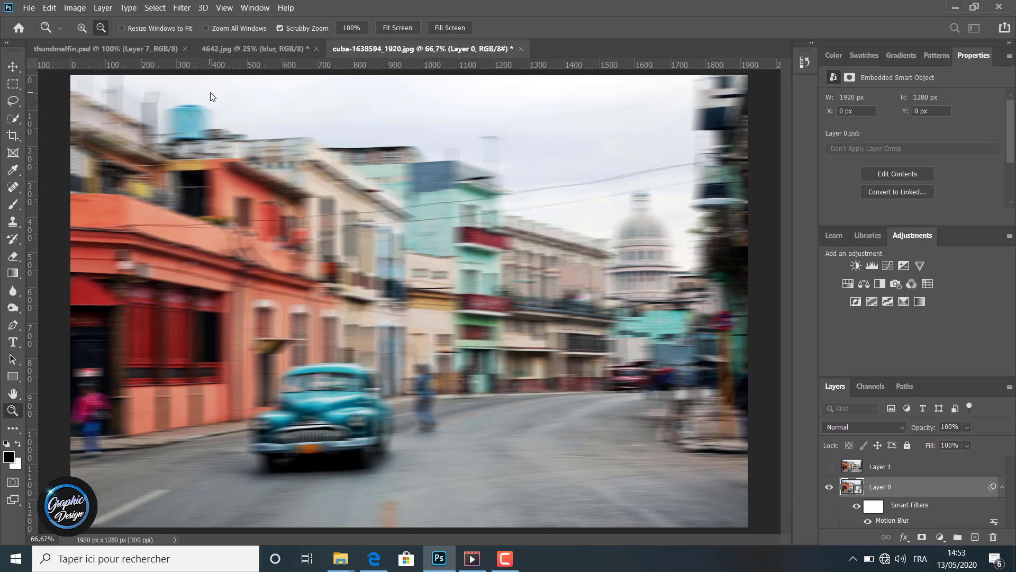
# Step: Show and select the sharp Layer 1, and start a Quick Selection on the turquoise car's hood
pyautogui.click(829, 468)
pyautogui.click(877, 468)
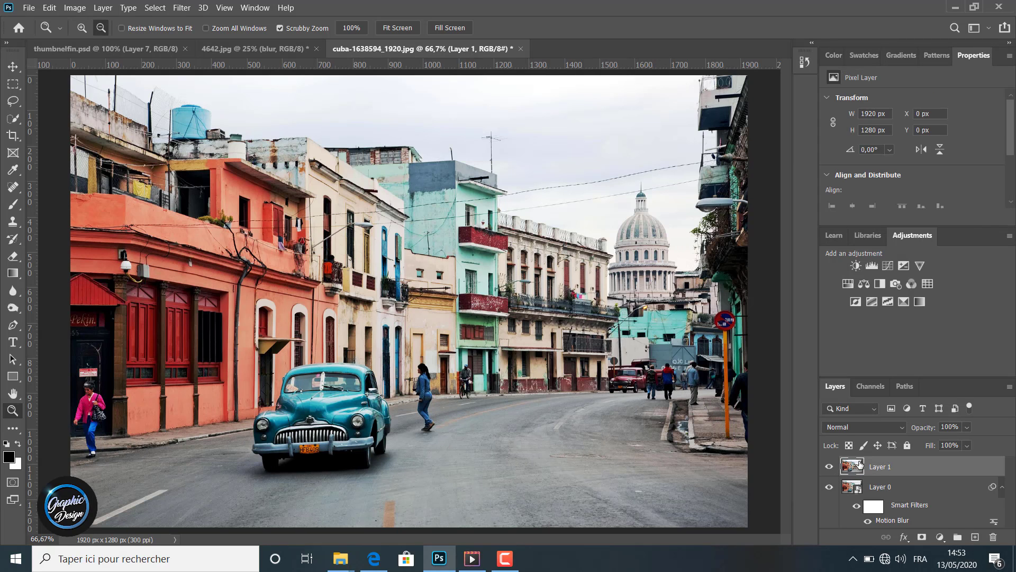
pyautogui.click(12, 118)
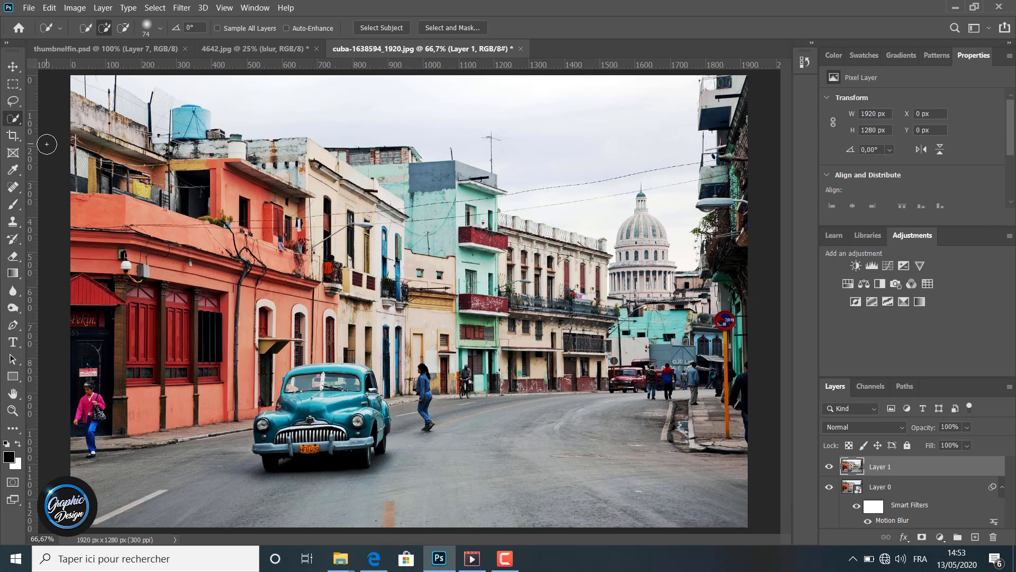
pyautogui.moveTo(339, 401); pyautogui.dragTo(294, 394)
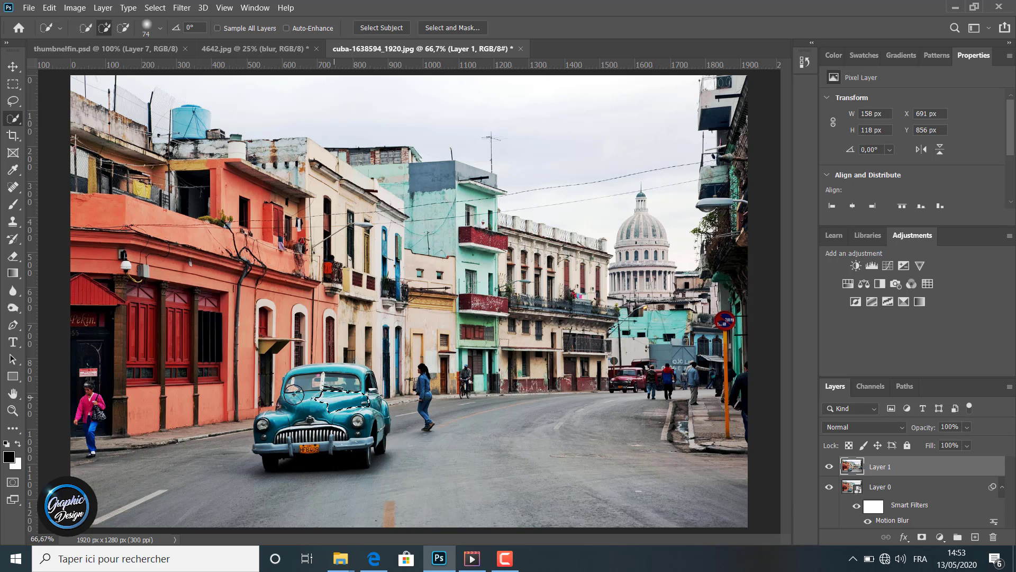
# Step: Zoom in to 200% on the car and extend the selection over its windshield, hood, fenders and grille
pyautogui.click(13, 411)
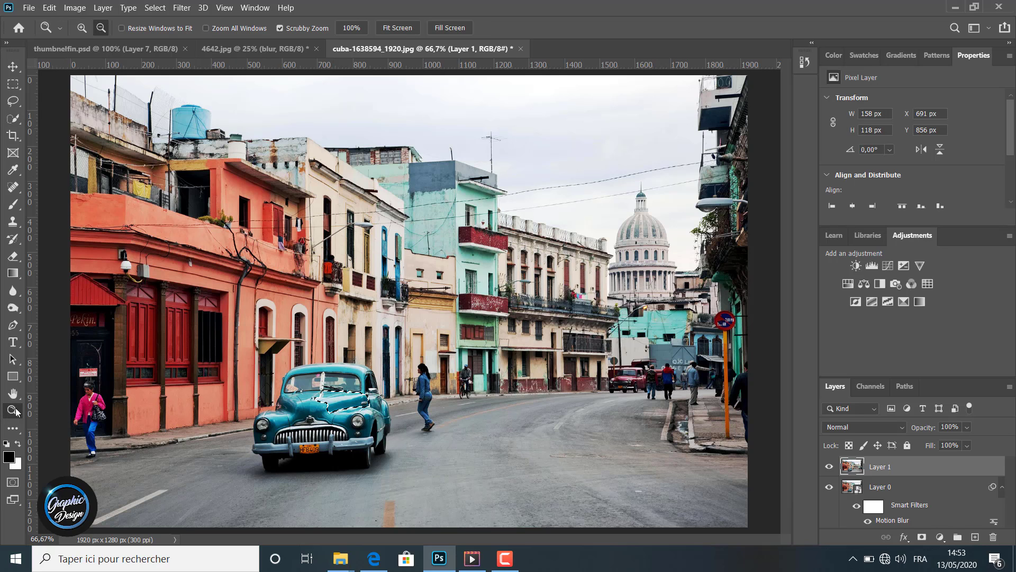
pyautogui.click(188, 358)
pyautogui.click(188, 359)
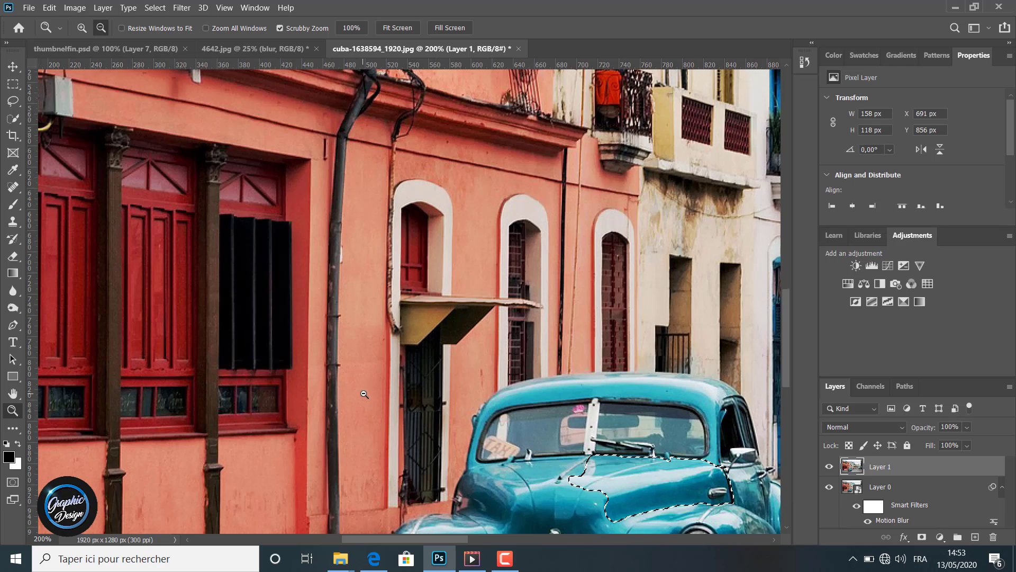
pyautogui.scroll(-3, 497, 401)
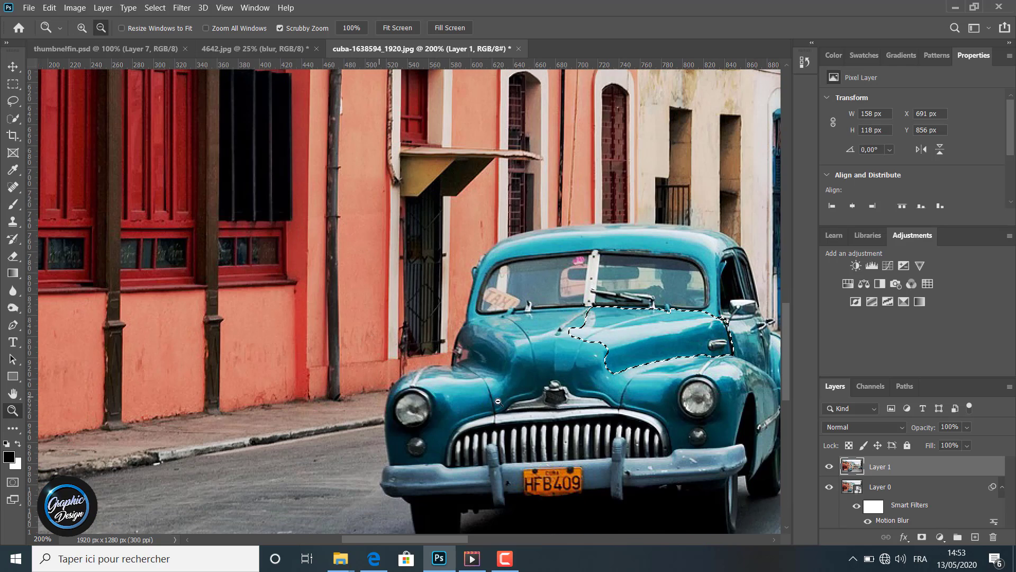
pyautogui.click(14, 118)
pyautogui.moveTo(670, 265)
pyautogui.mouseDown()
pyautogui.moveTo(657, 254)
pyautogui.moveTo(501, 280)
pyautogui.moveTo(513, 283)
pyautogui.moveTo(490, 360)
pyautogui.moveTo(458, 406)
pyautogui.moveTo(434, 418)
pyautogui.moveTo(556, 431)
pyautogui.moveTo(694, 383)
pyautogui.mouseUp()
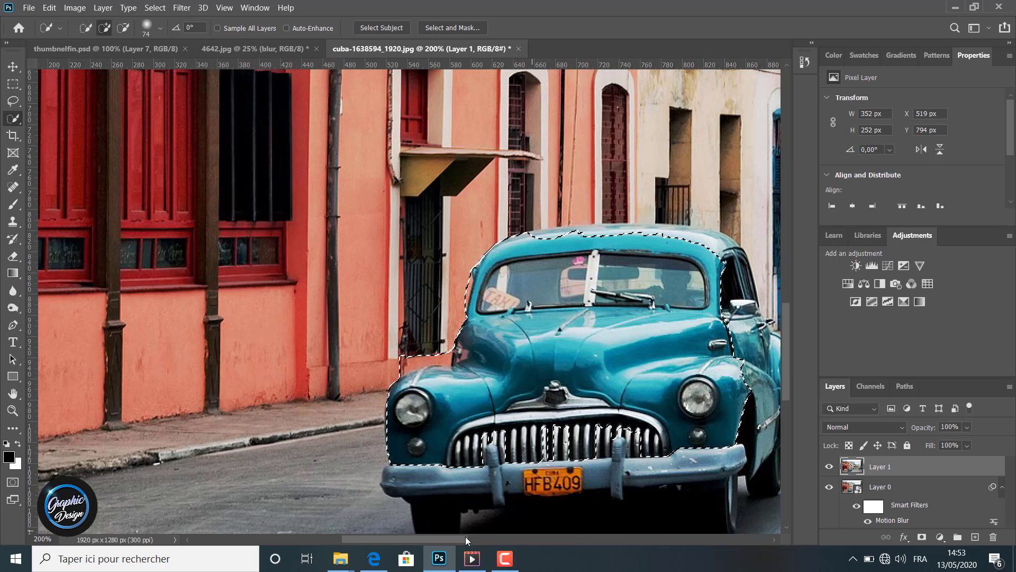
# Step: Add the car's side and rear wheel to the selection, and subtract the street area picked up beside it
pyautogui.moveTo(456, 540); pyautogui.dragTo(484, 538)
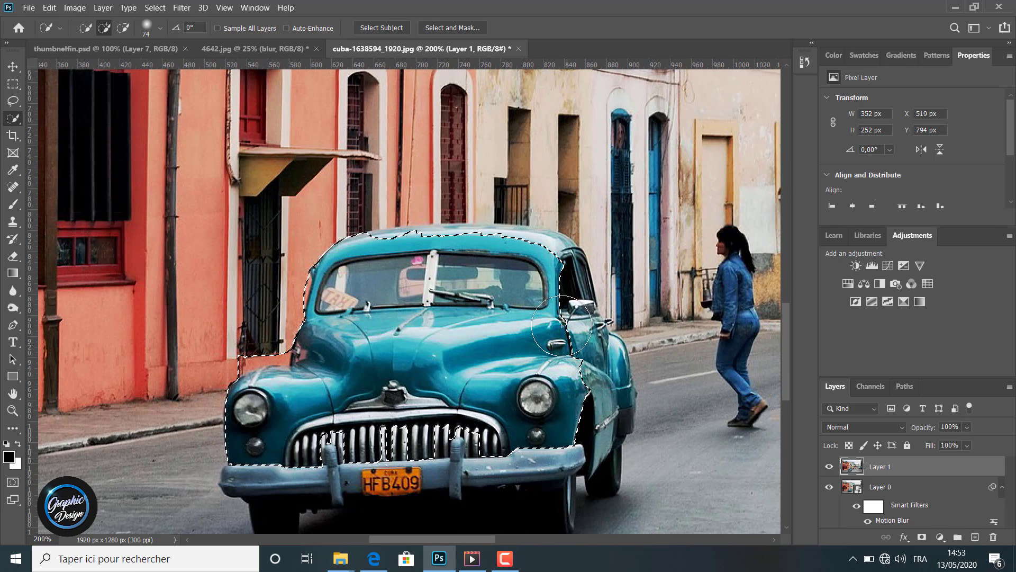
pyautogui.moveTo(562, 311)
pyautogui.mouseDown()
pyautogui.moveTo(605, 384)
pyautogui.moveTo(598, 433)
pyautogui.mouseUp()
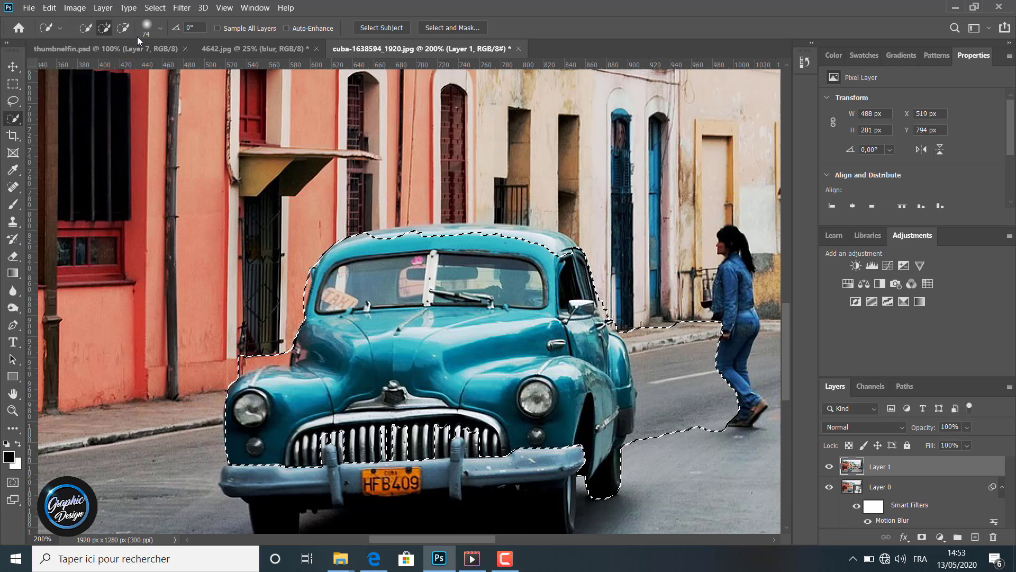
pyautogui.click(125, 27)
pyautogui.moveTo(722, 277)
pyautogui.mouseDown()
pyautogui.moveTo(707, 351)
pyautogui.moveTo(719, 414)
pyautogui.moveTo(676, 405)
pyautogui.moveTo(676, 446)
pyautogui.mouseUp()
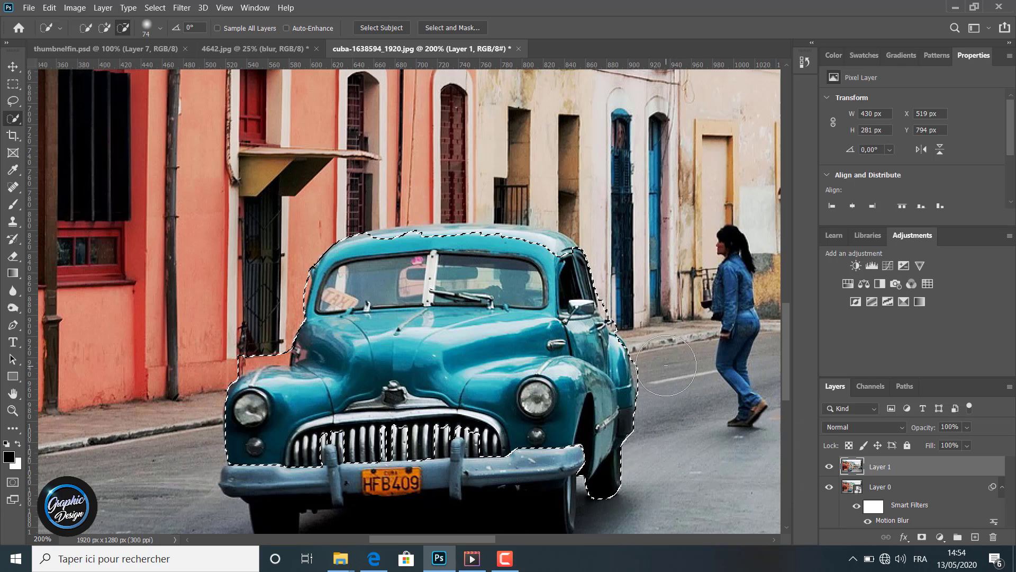
# Step: Add the front bumper to the selection, then the front wheels and under-car shadow with a 46 px selection brush
pyautogui.click(104, 28)
pyautogui.moveTo(516, 459)
pyautogui.mouseDown()
pyautogui.moveTo(460, 447)
pyautogui.moveTo(308, 449)
pyautogui.moveTo(249, 481)
pyautogui.moveTo(278, 477)
pyautogui.mouseUp()
pyautogui.scroll(-4, 322, 391)
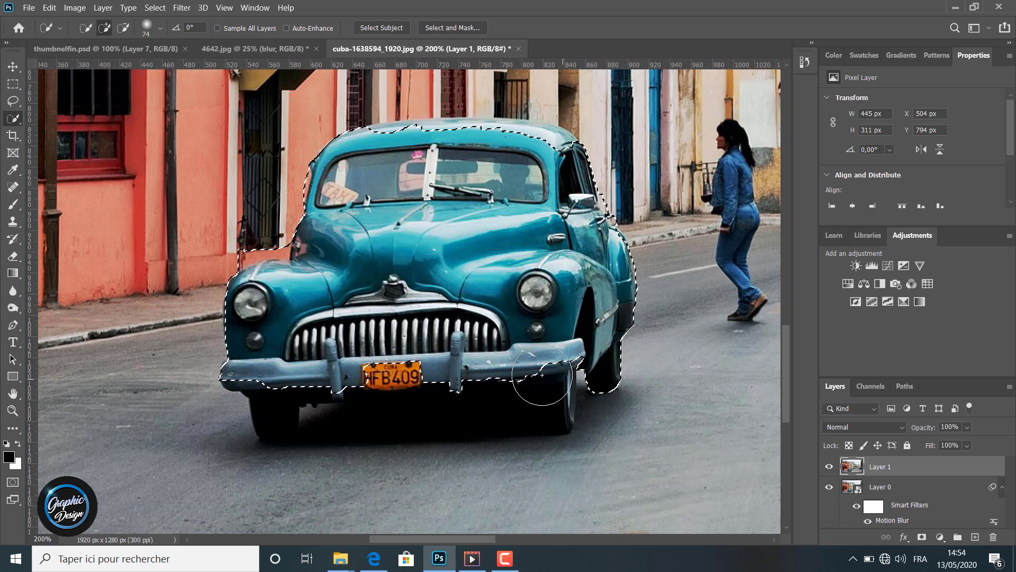
pyautogui.click(159, 28)
pyautogui.moveTo(131, 62); pyautogui.dragTo(114, 63)
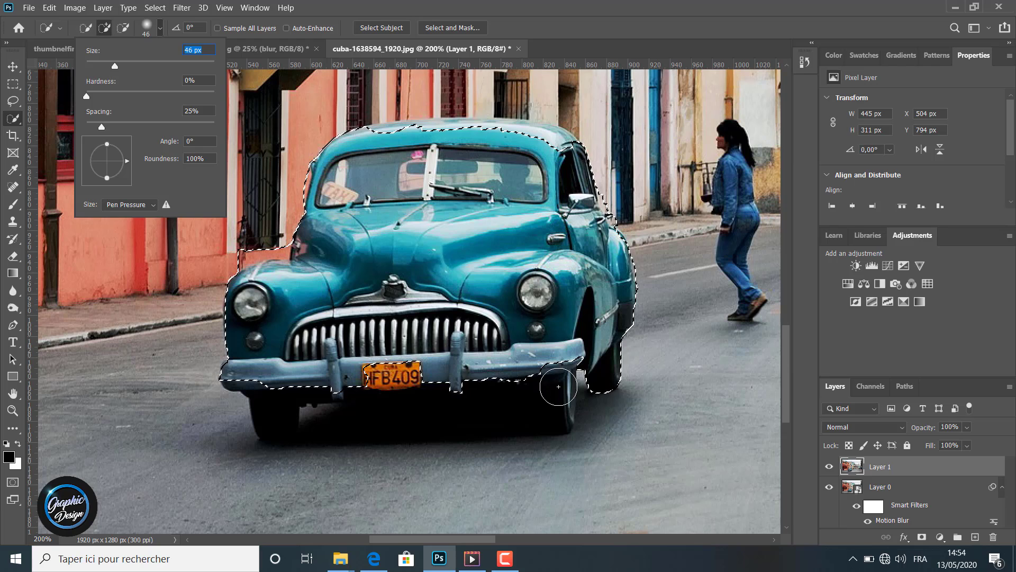
pyautogui.moveTo(556, 377); pyautogui.dragTo(556, 387)
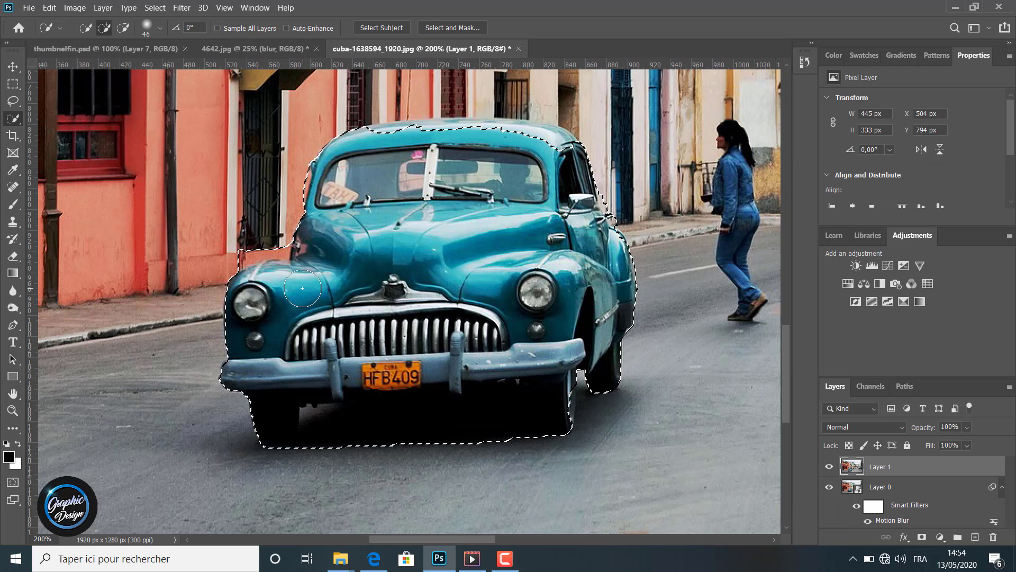
# Step: Add the roof edge to the car selection, subtract the background above the roof and beside the front fender, and zoom out to 100%
pyautogui.click(550, 145)
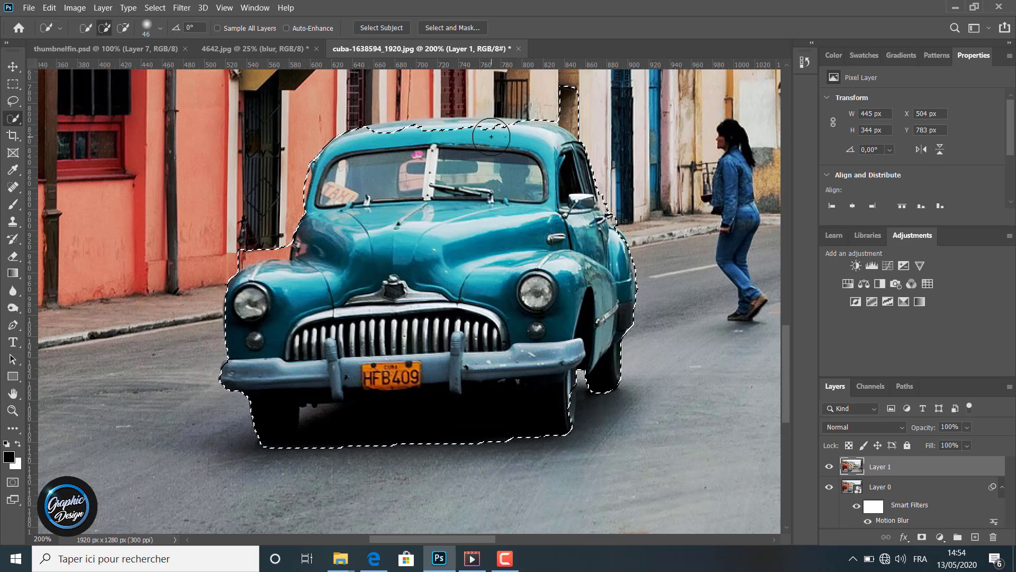
pyautogui.moveTo(491, 136); pyautogui.dragTo(478, 138)
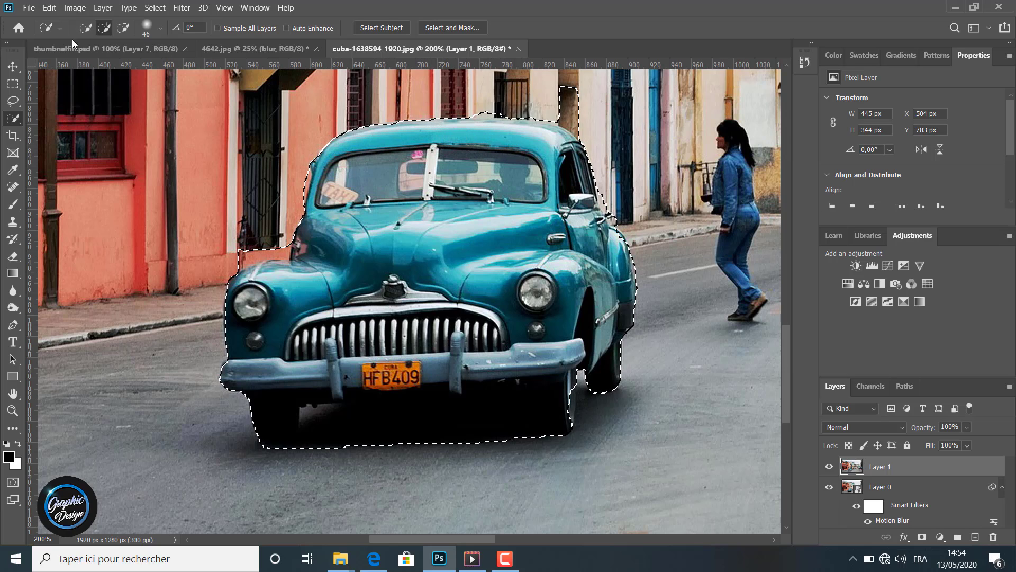
pyautogui.press('alt')
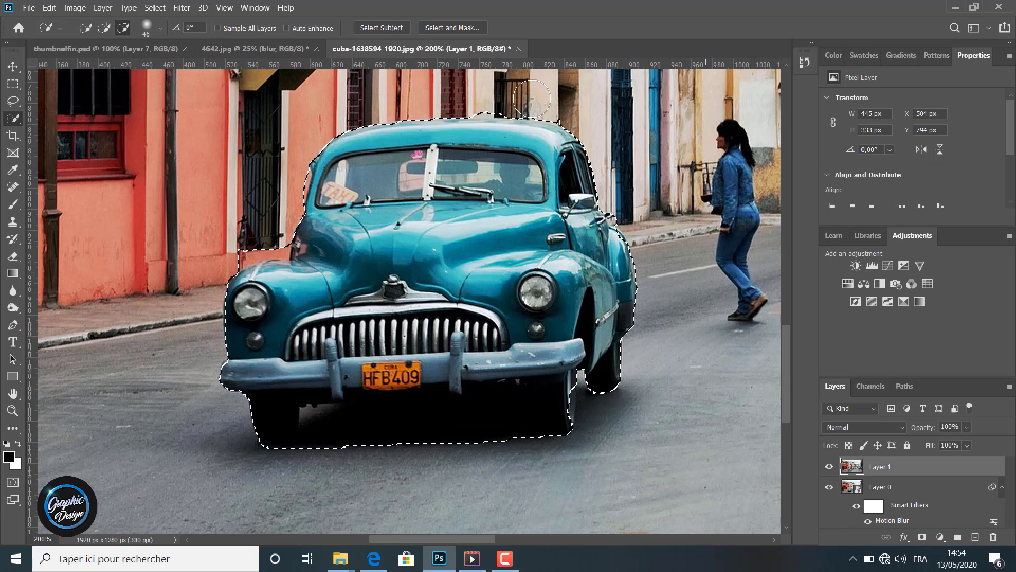
pyautogui.moveTo(493, 93); pyautogui.dragTo(489, 99)
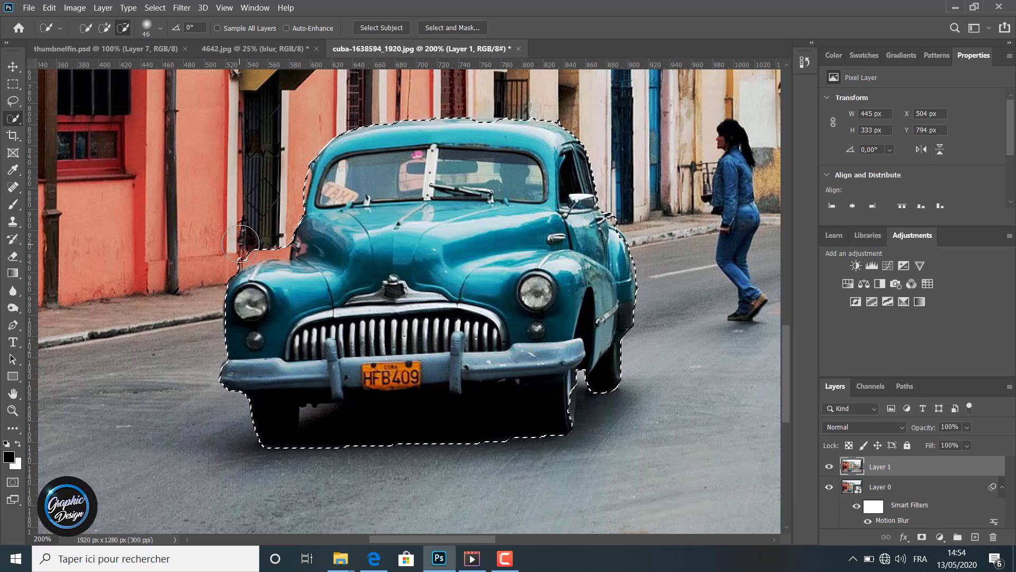
pyautogui.moveTo(241, 243); pyautogui.dragTo(267, 241)
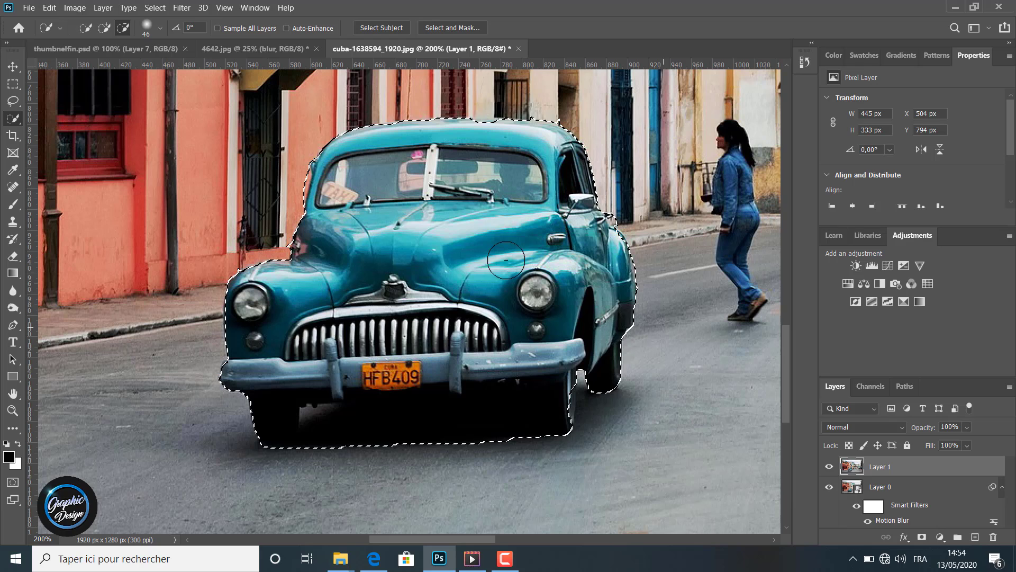
pyautogui.click(12, 409)
pyautogui.keyDown('alt'); pyautogui.click(102, 340); pyautogui.keyUp('alt')
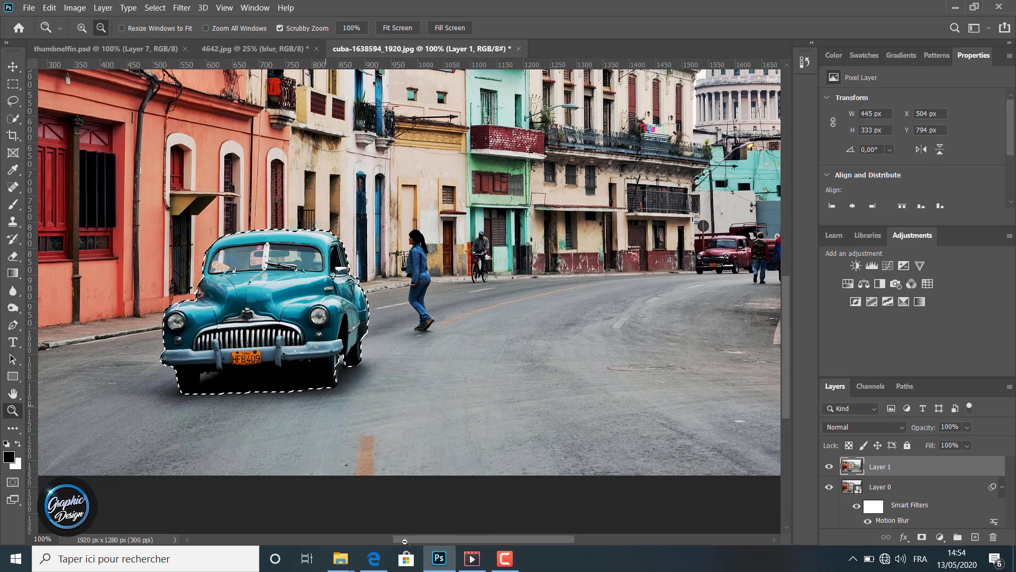
# Step: Add a layer mask to Layer 1 from the car selection so only the sharp car covers the blurred street
pyautogui.moveTo(475, 540); pyautogui.dragTo(439, 507)
pyautogui.scroll(2, 437, 492)
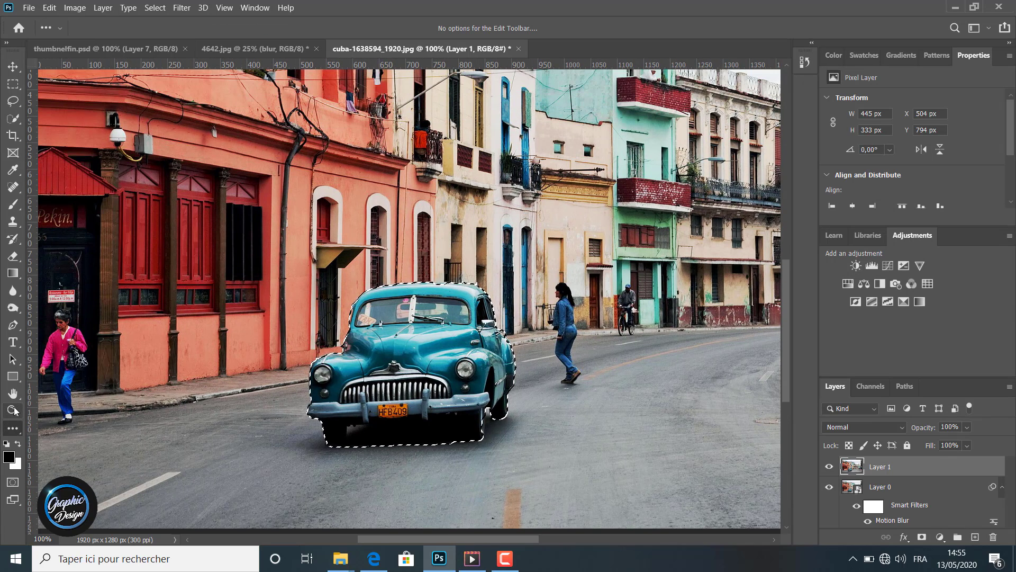
pyautogui.click(305, 445)
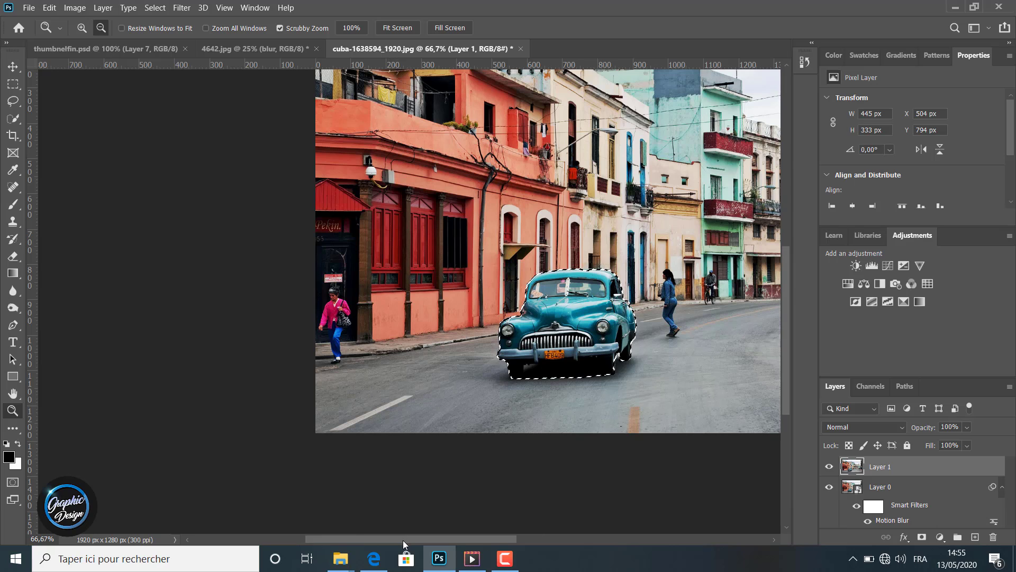
pyautogui.moveTo(403, 540)
pyautogui.mouseDown()
pyautogui.moveTo(454, 540)
pyautogui.moveTo(419, 540)
pyautogui.mouseUp()
pyautogui.scroll(2, 422, 479)
pyautogui.scroll(2, 421, 479)
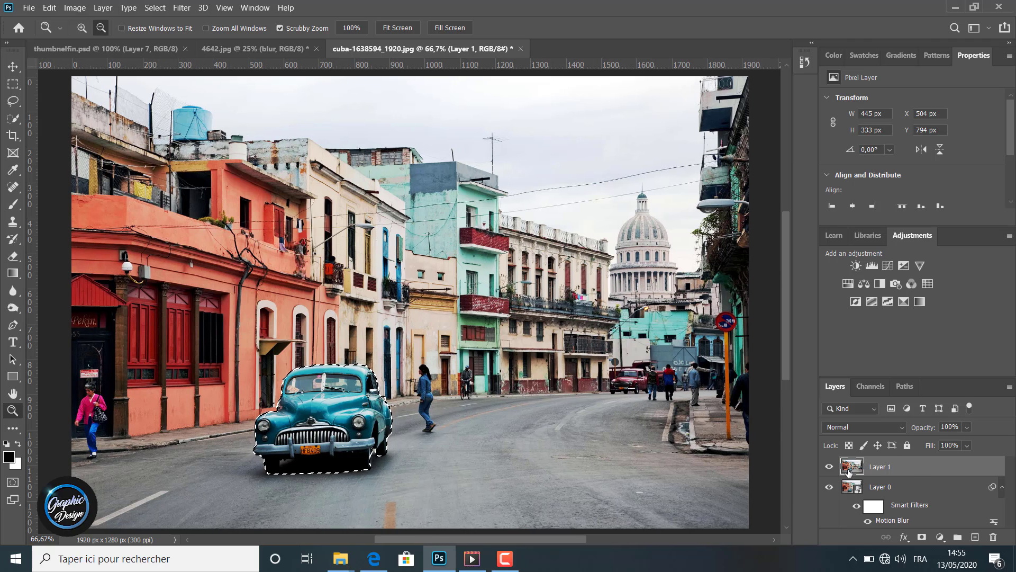
pyautogui.click(922, 538)
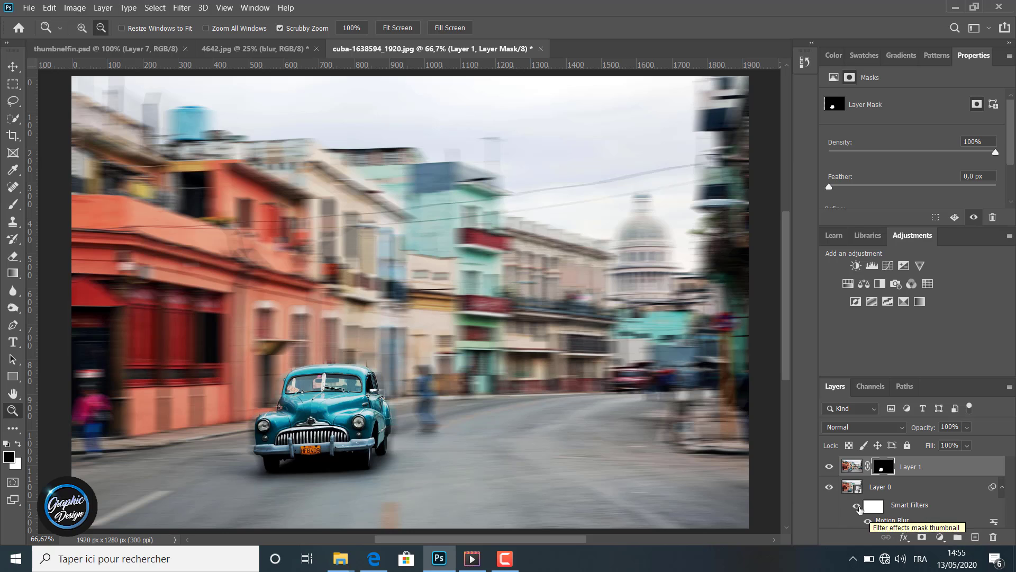
# Step: Toggle Layer 0's smart filters off and on to compare the street with and without motion blur
pyautogui.click(858, 506)
pyautogui.click(857, 507)
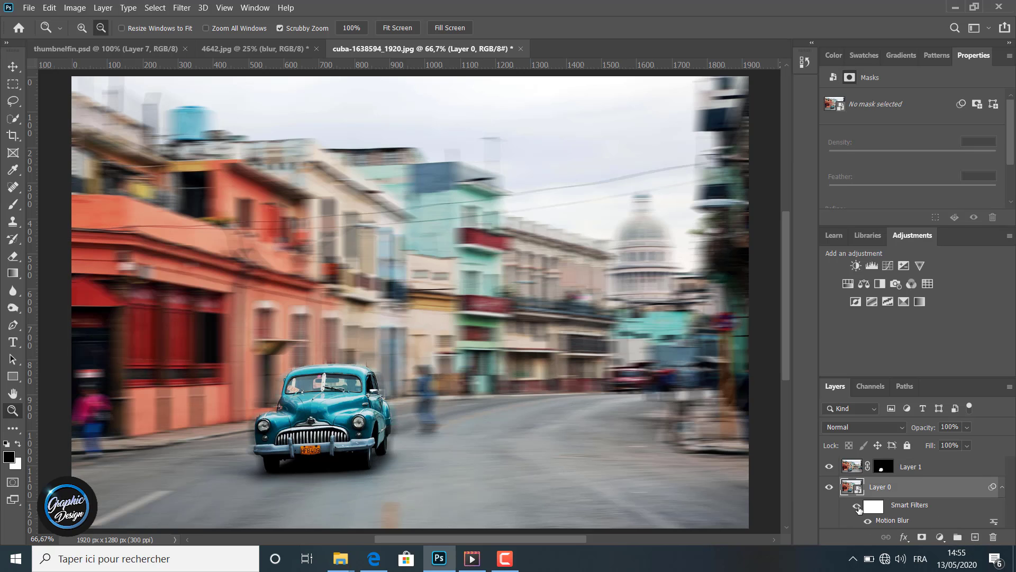
pyautogui.click(857, 507)
pyautogui.click(857, 506)
# Step: Reduce the Motion Blur smart filter's distance on Layer 0 to 21 pixels, keeping the angle at 1°
pyautogui.doubleClick(900, 520)
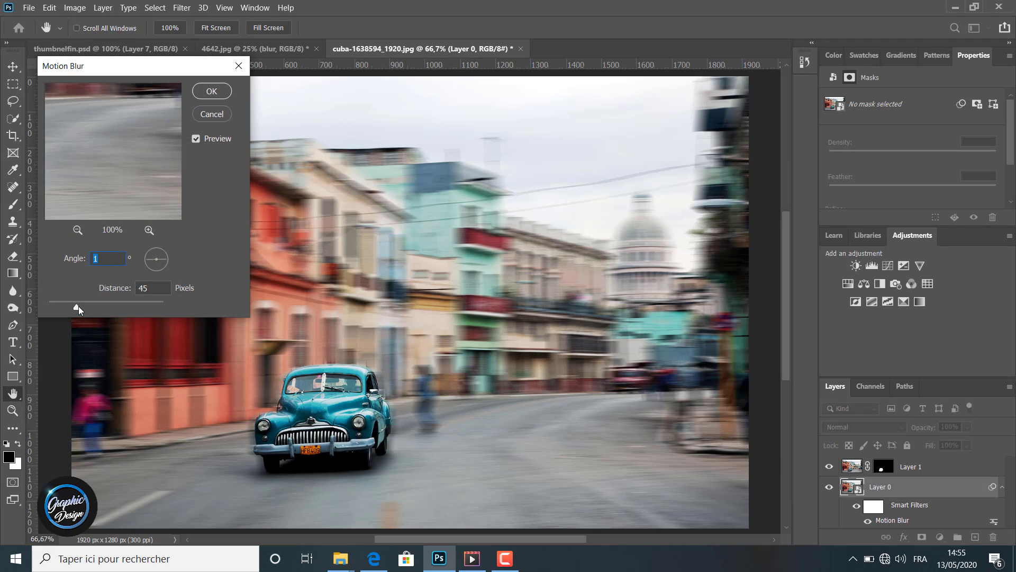
pyautogui.moveTo(76, 305)
pyautogui.mouseDown()
pyautogui.moveTo(86, 304)
pyautogui.moveTo(61, 306)
pyautogui.mouseUp()
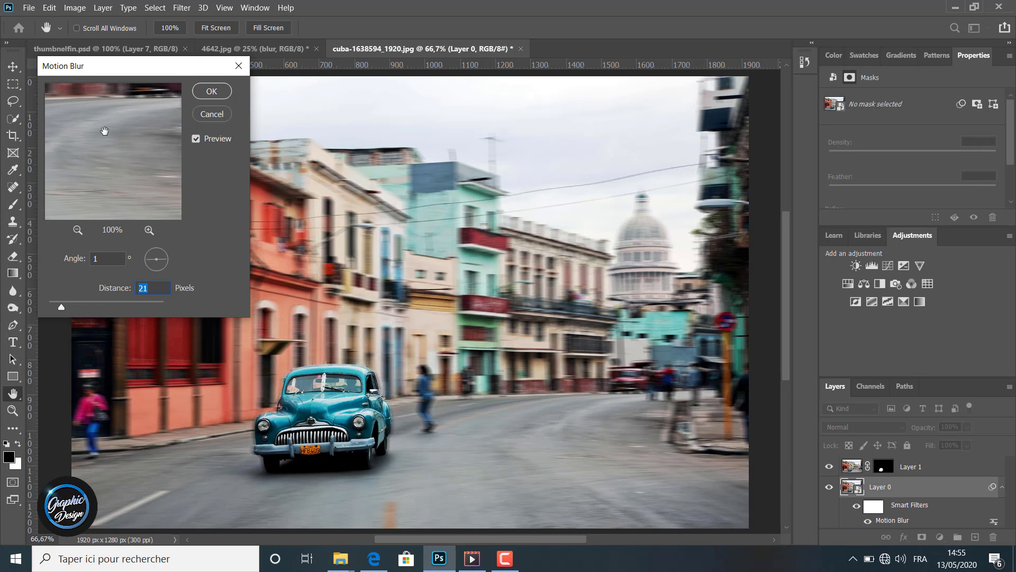
pyautogui.click(212, 92)
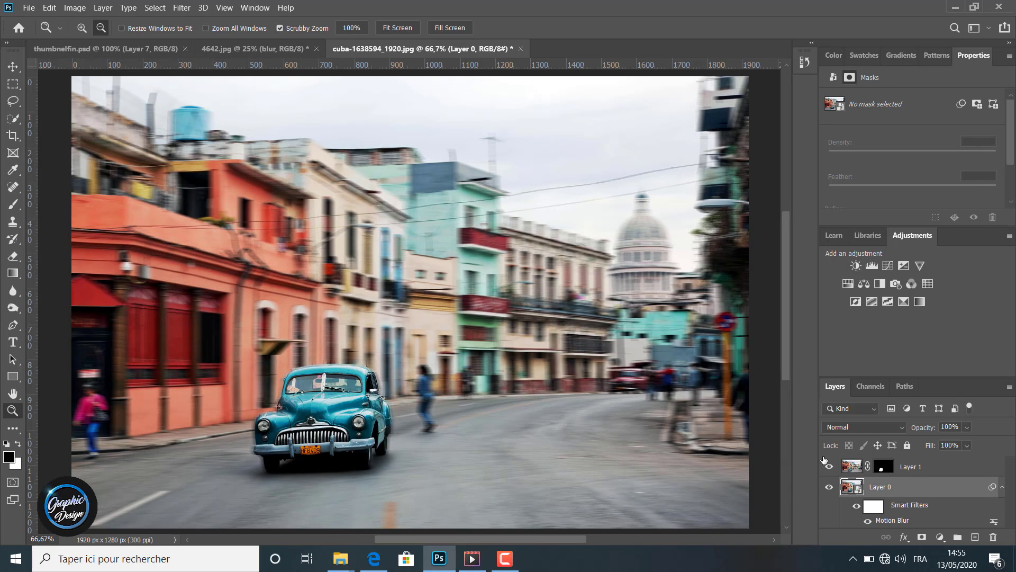
# Step: Compare the car photo with and without the reduced motion blur by toggling Layer 0's smart filters
pyautogui.click(857, 505)
pyautogui.click(857, 506)
pyautogui.click(859, 506)
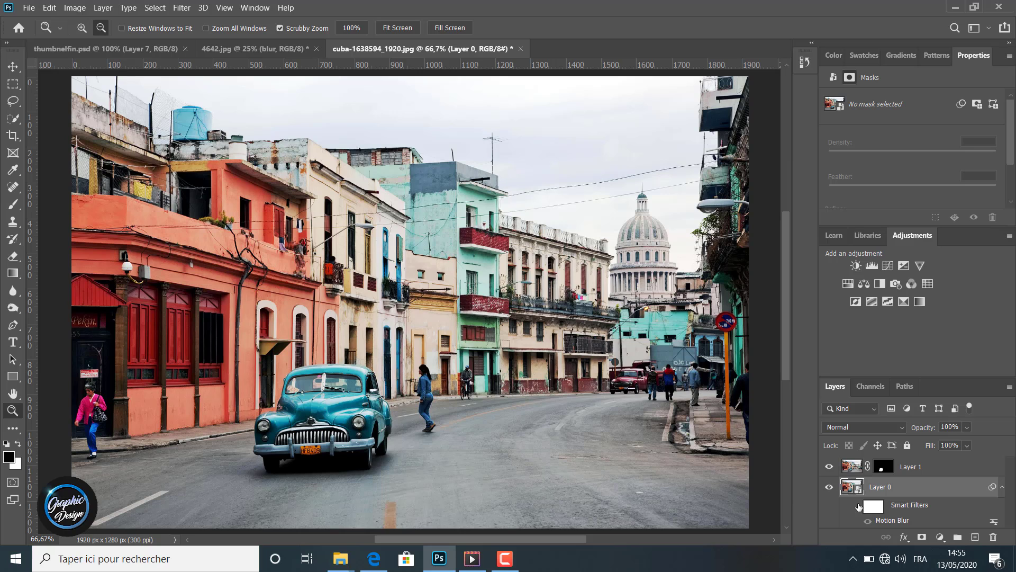
pyautogui.click(858, 507)
pyautogui.click(859, 507)
pyautogui.click(858, 507)
# Step: Compare the runner in 4642.jpg with and without the blur layer's smart filters, then view the before/after image in thumbnelfin.psd
pyautogui.click(243, 49)
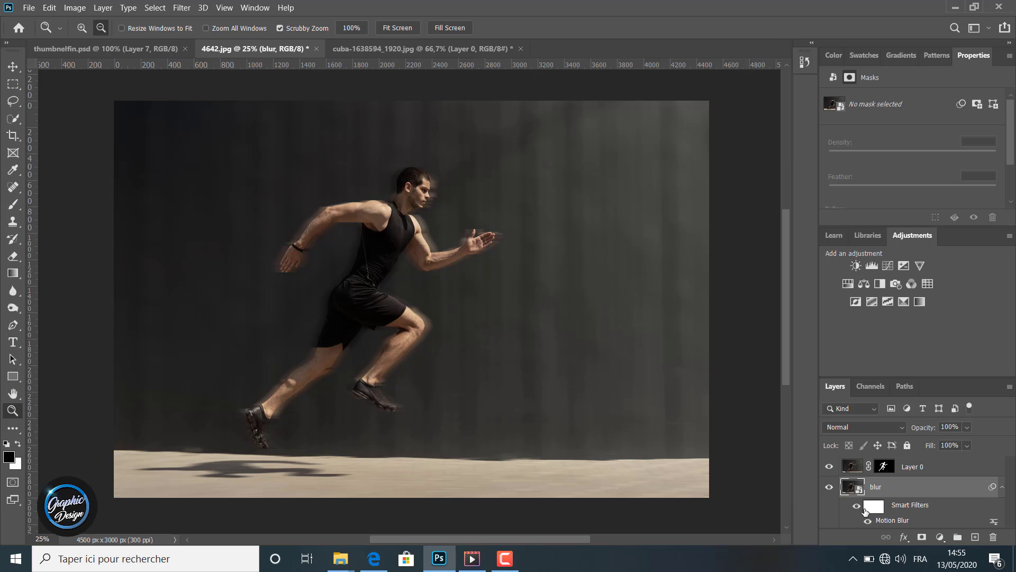
pyautogui.click(858, 507)
pyautogui.click(858, 507)
pyautogui.click(99, 48)
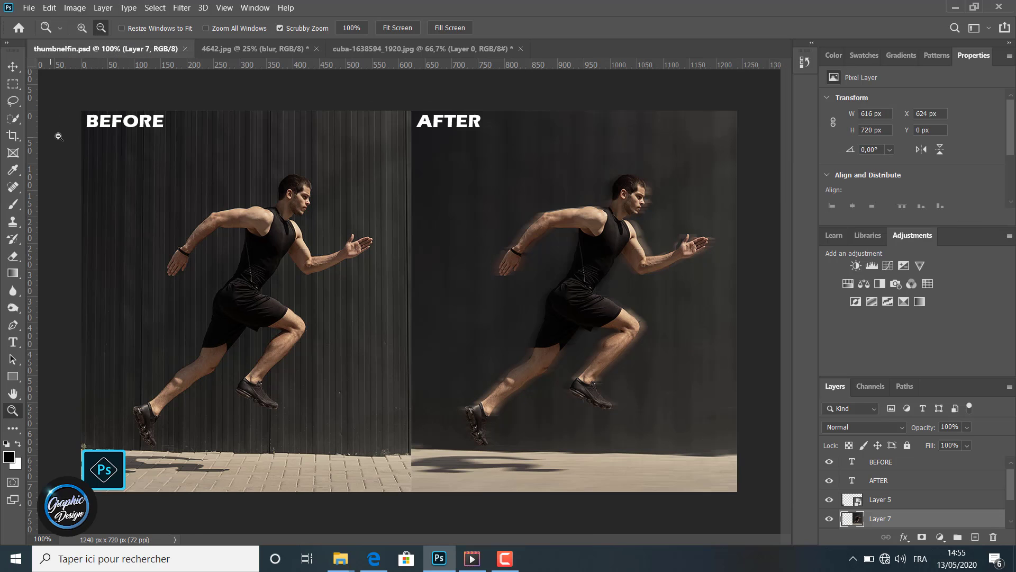